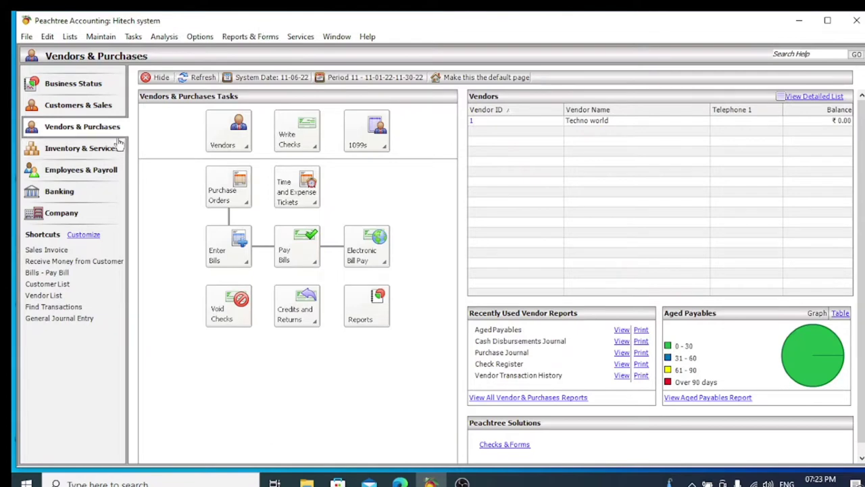
Start a new vendor bill and select Techno world as its vendor
{"action": "left_click", "coordinate": [218, 254]}
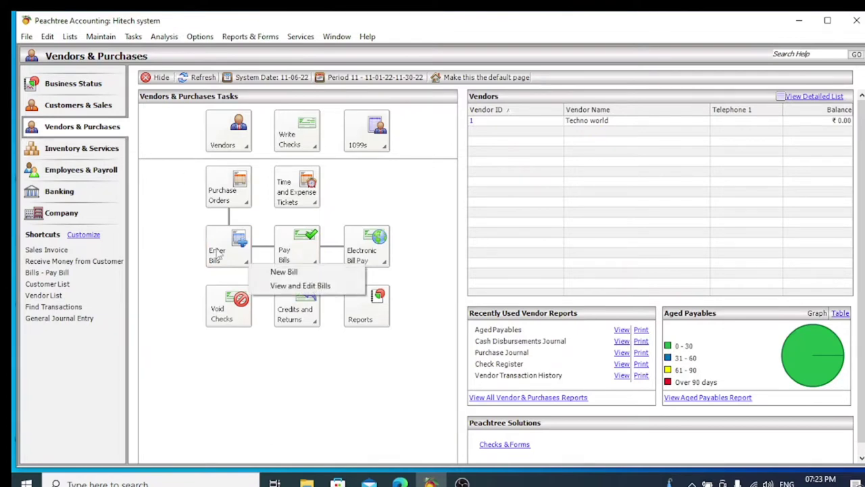
{"action": "left_click", "coordinate": [281, 272]}
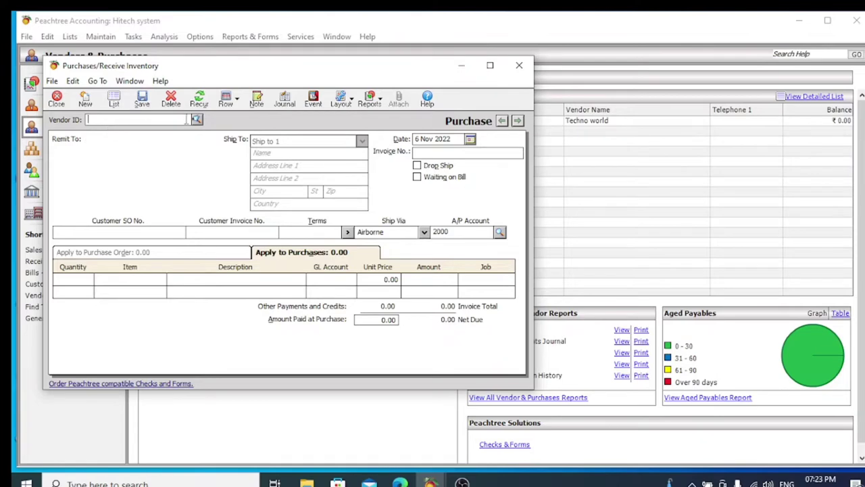
{"action": "left_click", "coordinate": [196, 119]}
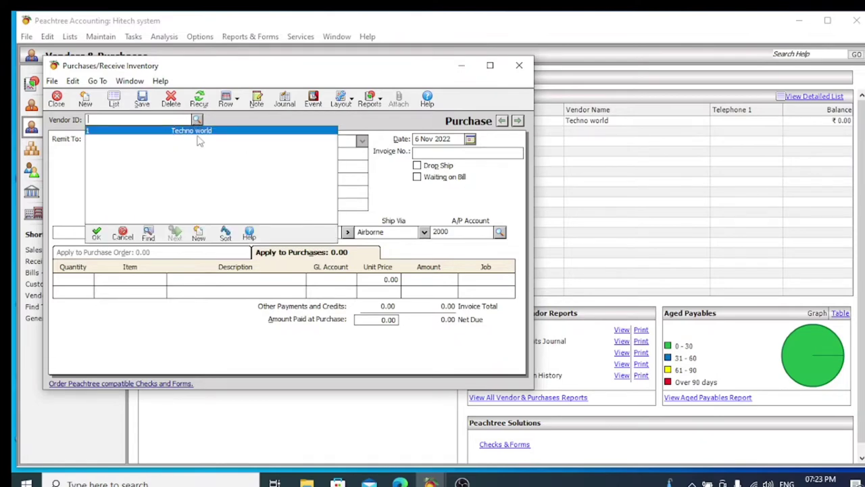
{"action": "double_click", "coordinate": [172, 132]}
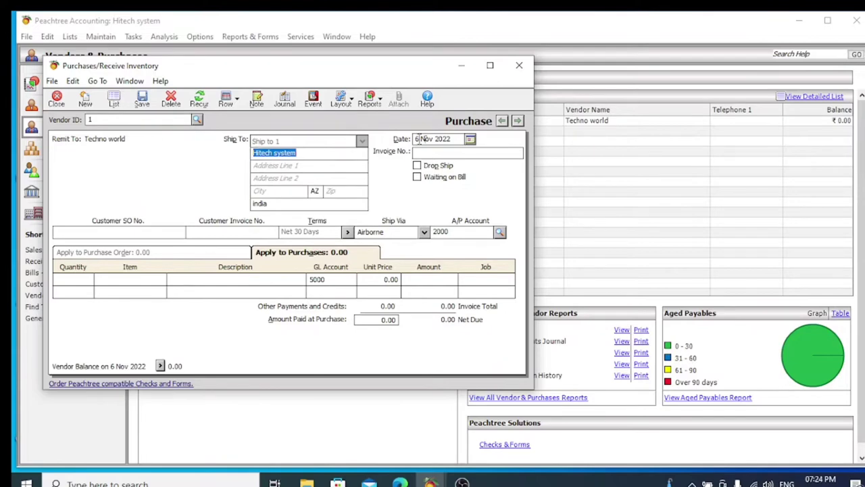
Set the purchase date to 5 Aug 2022 and enter 555 as the invoice number
{"action": "left_click", "coordinate": [470, 139]}
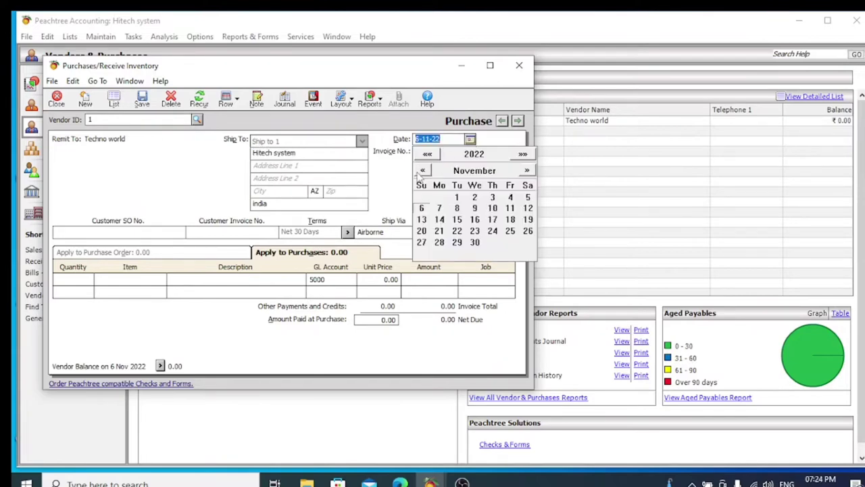
{"action": "left_click", "coordinate": [423, 170]}
{"action": "left_click", "coordinate": [422, 170]}
{"action": "left_click", "coordinate": [423, 170]}
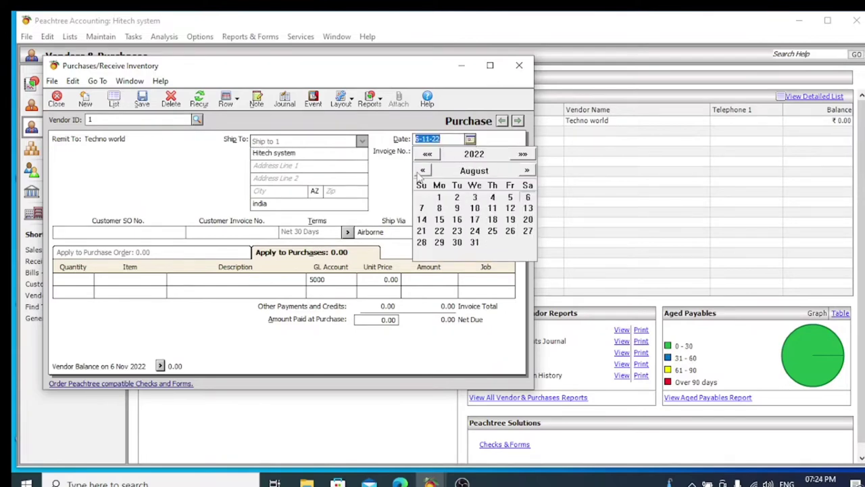
{"action": "left_click", "coordinate": [509, 198]}
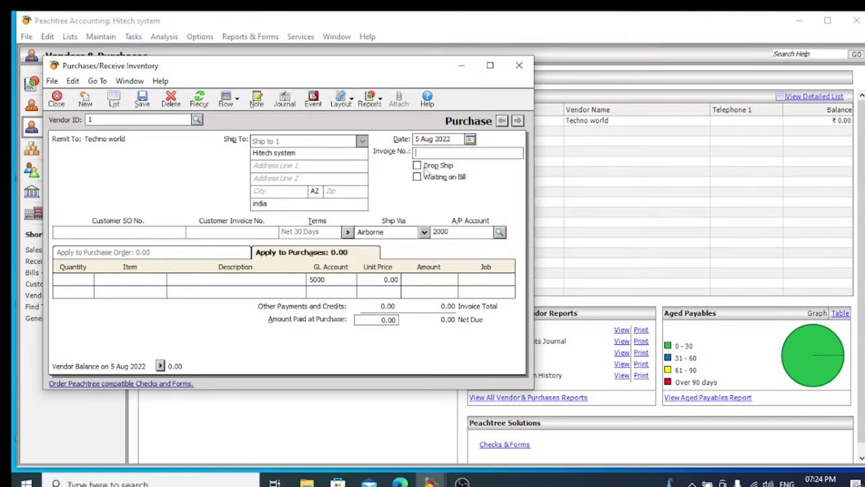
{"action": "type", "text": "555"}
Fill the first purchase line with a quantity of 20 and the motherboard item
{"action": "left_click", "coordinate": [69, 289]}
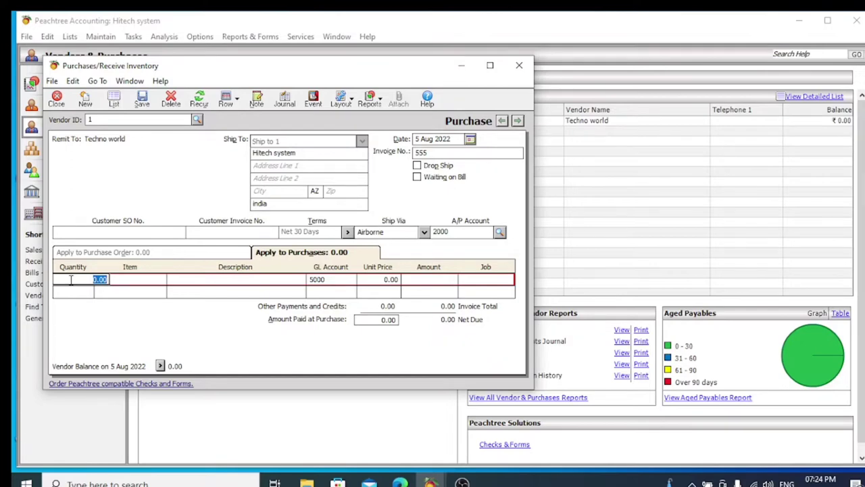
{"action": "type", "text": "20"}
{"action": "left_click", "coordinate": [155, 282]}
{"action": "left_click", "coordinate": [161, 279]}
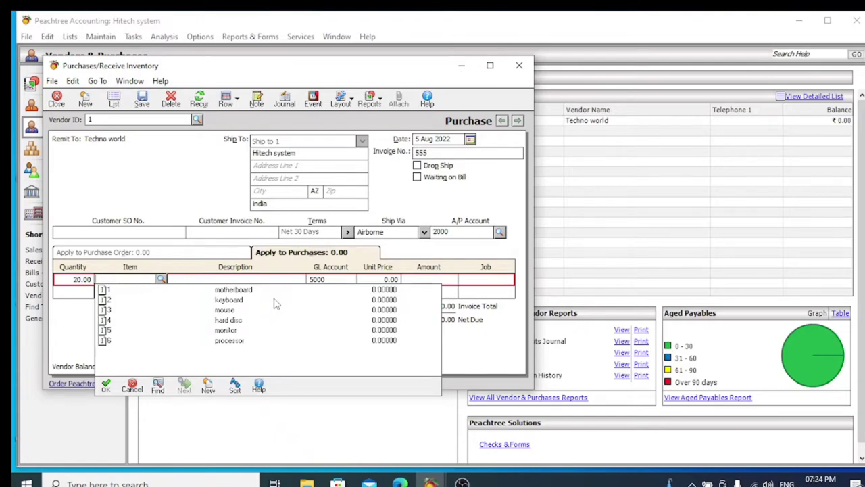
{"action": "double_click", "coordinate": [238, 292]}
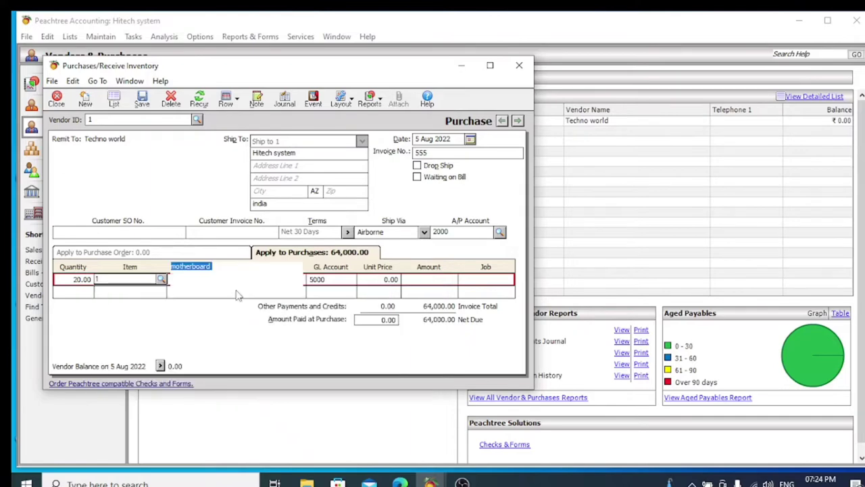
Add a second purchase line with a quantity of 20 and the keyboard item
{"action": "left_click", "coordinate": [78, 296]}
{"action": "type", "text": "20"}
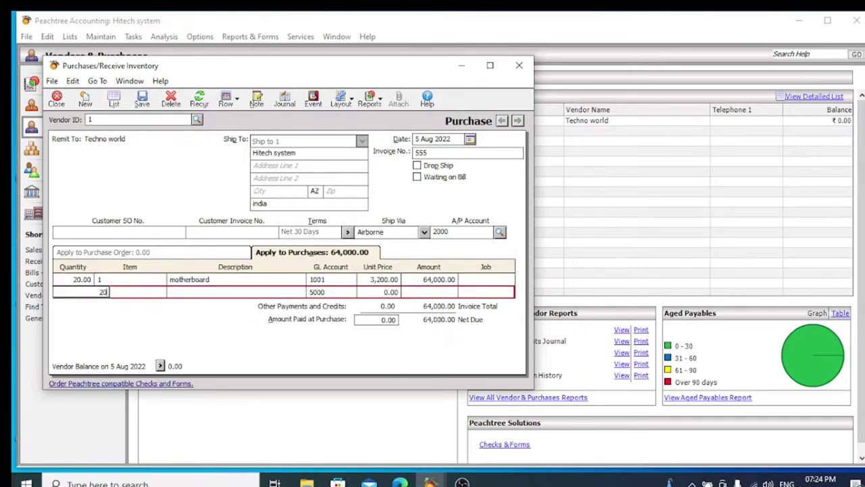
{"action": "key", "text": "Tab"}
{"action": "left_click", "coordinate": [163, 292]}
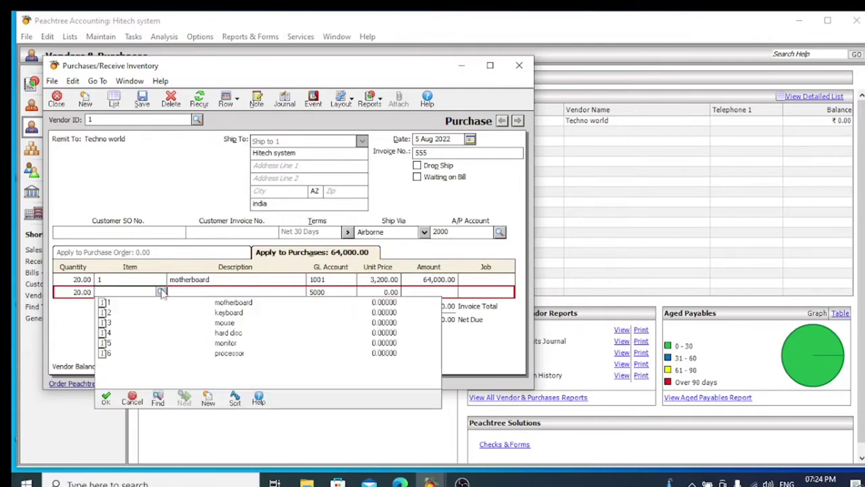
{"action": "double_click", "coordinate": [216, 313]}
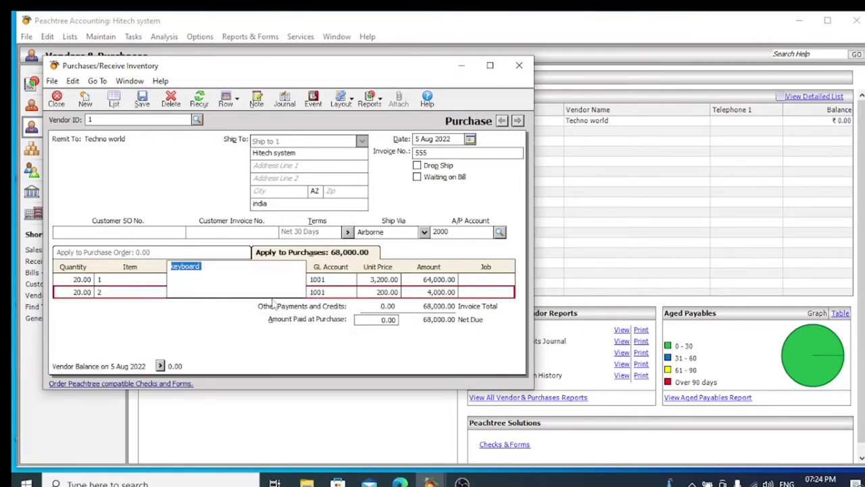
Add a third purchase line with a quantity of 20 and the mouse item
{"action": "key", "text": "Tab"}
{"action": "key", "text": "Tab"}
{"action": "key", "text": "Tab"}
{"action": "key", "text": "Tab"}
{"action": "key", "text": "Tab"}
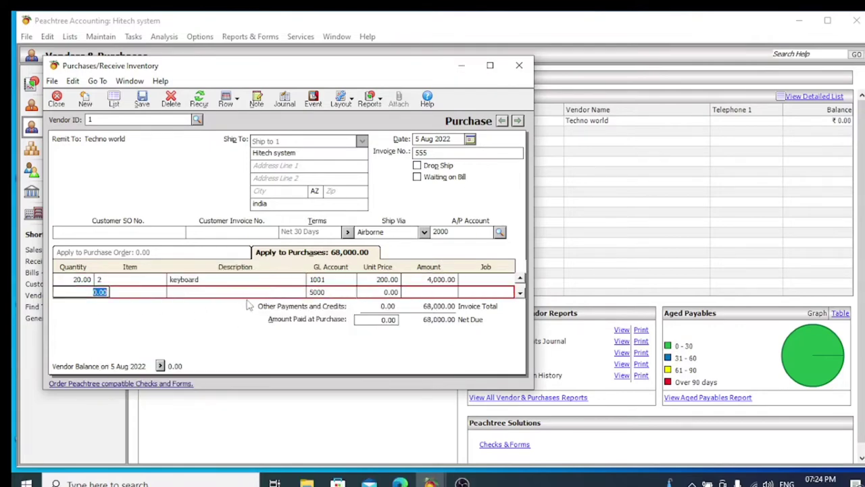
{"action": "type", "text": "20"}
{"action": "key", "text": "Tab"}
{"action": "left_click", "coordinate": [162, 295]}
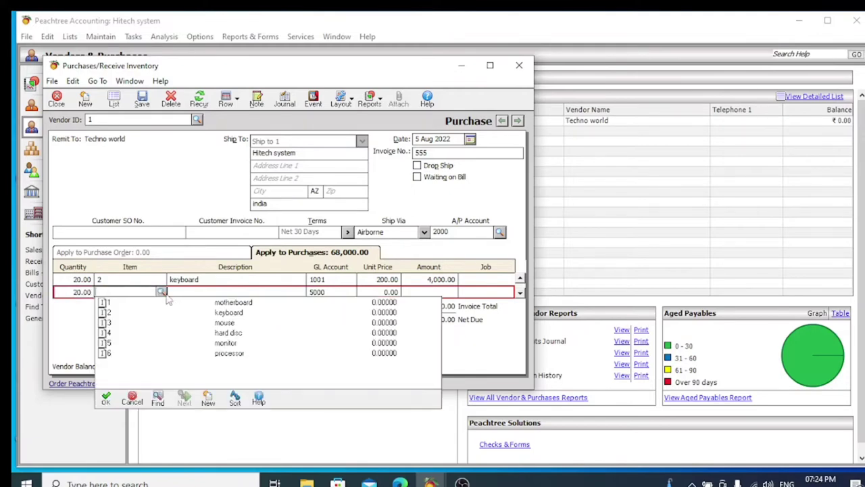
{"action": "left_click", "coordinate": [220, 325]}
Add a fourth purchase line with a quantity of 20 and the hard disc item
{"action": "key", "text": "Tab"}
{"action": "key", "text": "Tab"}
{"action": "key", "text": "Tab"}
{"action": "key", "text": "Tab"}
{"action": "key", "text": "Tab"}
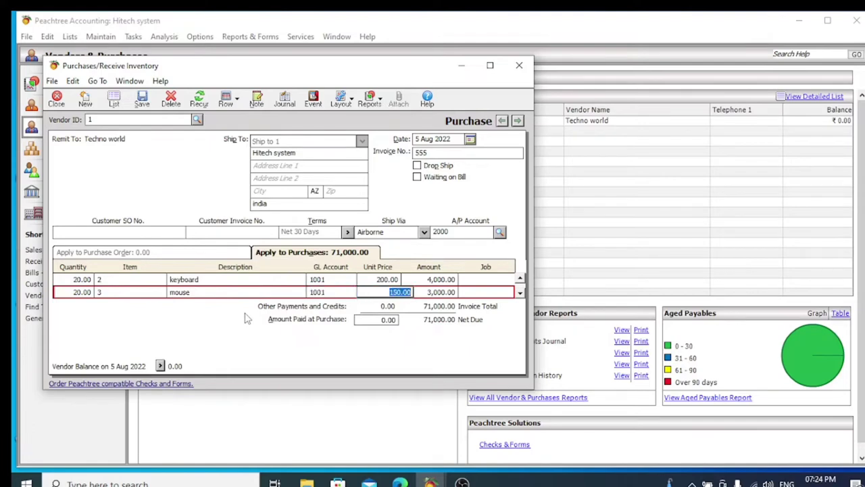
{"action": "type", "text": "20"}
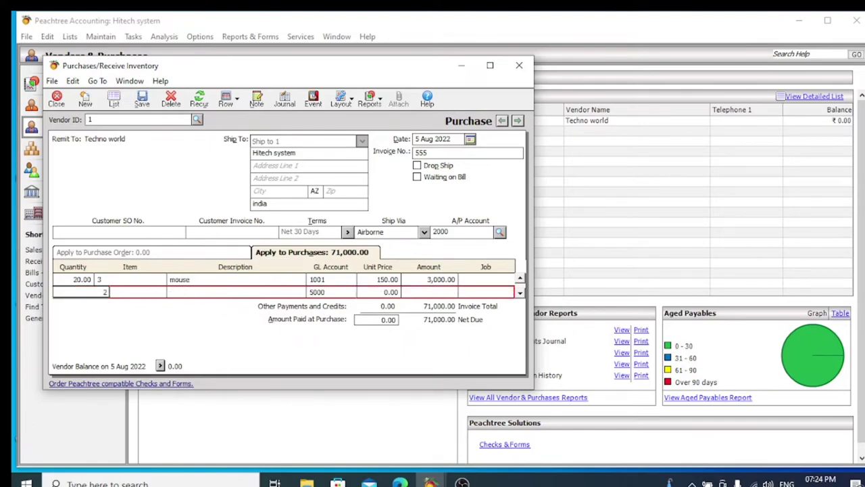
{"action": "left_click", "coordinate": [161, 292]}
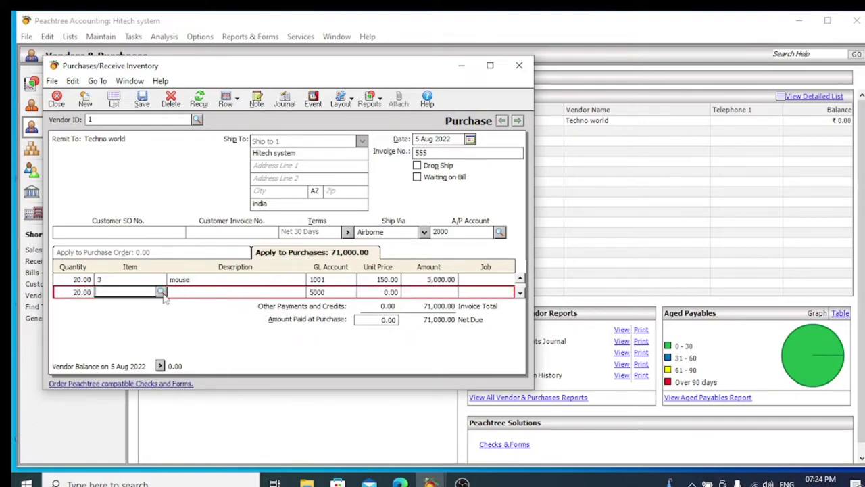
{"action": "left_click", "coordinate": [162, 292]}
{"action": "double_click", "coordinate": [217, 331]}
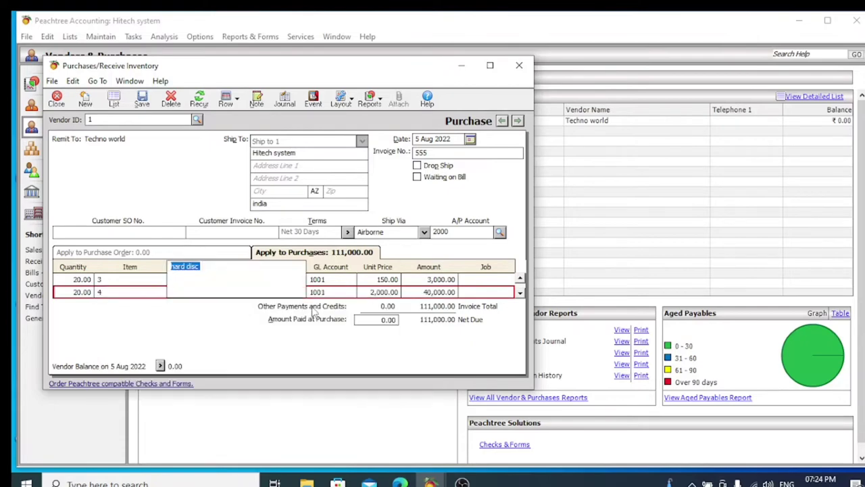
Add a fifth purchase line with a quantity of 20 and the monitor item
{"action": "key", "text": "Tab"}
{"action": "key", "text": "Tab"}
{"action": "key", "text": "Tab"}
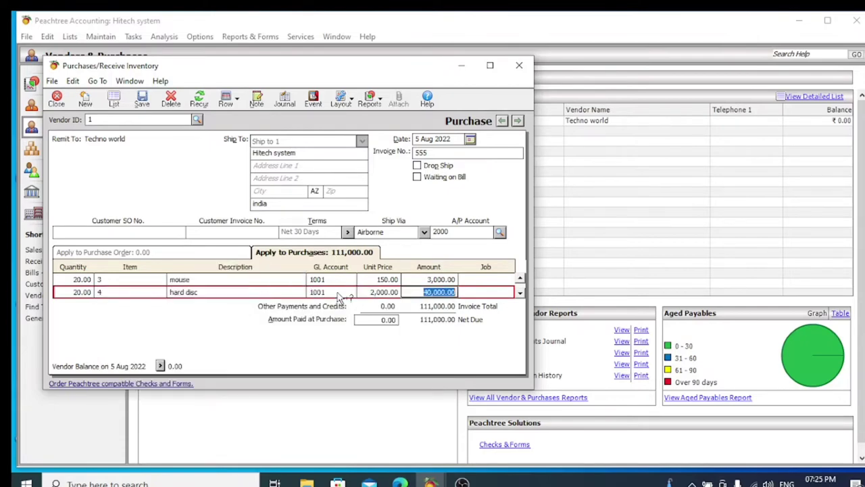
{"action": "key", "text": "Tab"}
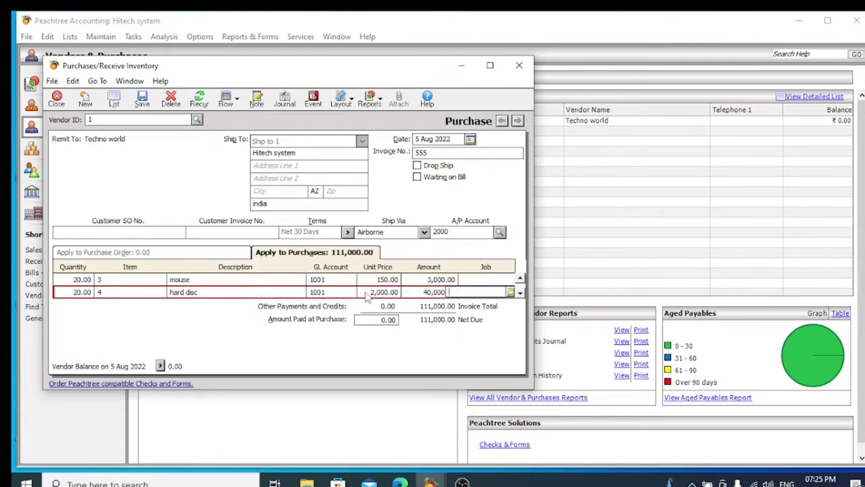
{"action": "key", "text": "Tab"}
{"action": "type", "text": "20"}
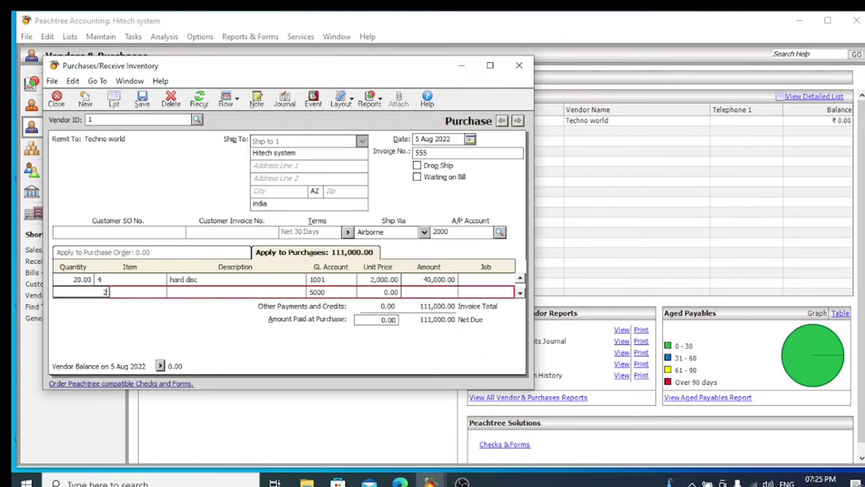
{"action": "left_click", "coordinate": [137, 292]}
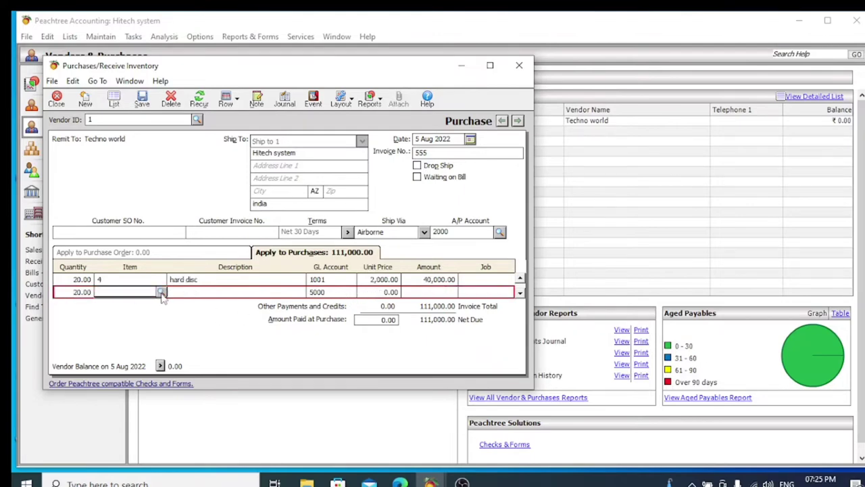
{"action": "left_click", "coordinate": [161, 292]}
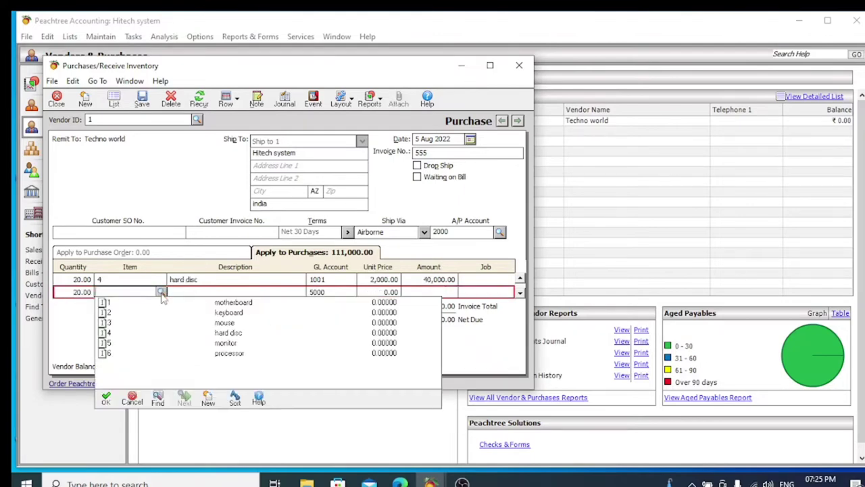
{"action": "double_click", "coordinate": [225, 343]}
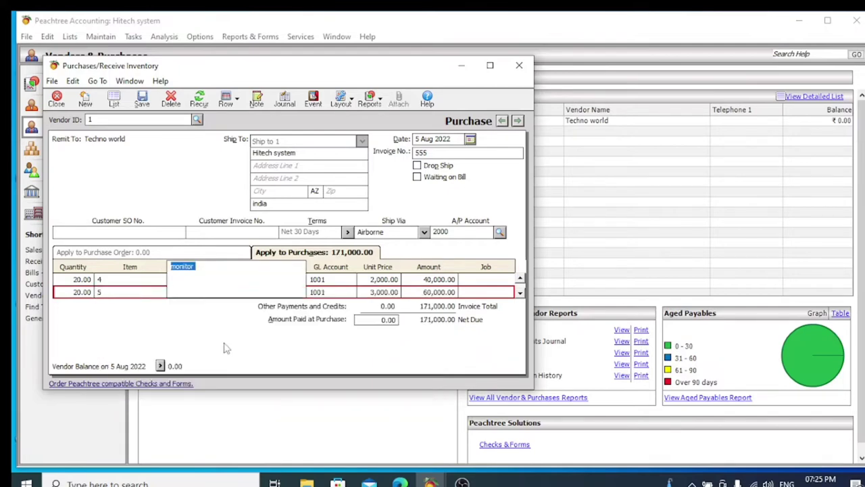
Add a sixth purchase line with a quantity of 20 and the processor item
{"action": "key", "text": "Tab"}
{"action": "key", "text": "Tab"}
{"action": "key", "text": "Tab"}
{"action": "key", "text": "Tab"}
{"action": "key", "text": "Tab"}
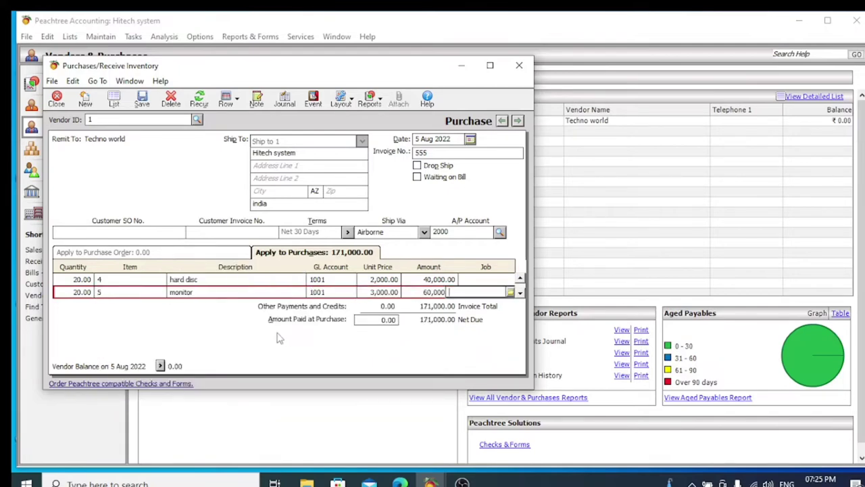
{"action": "type", "text": "20"}
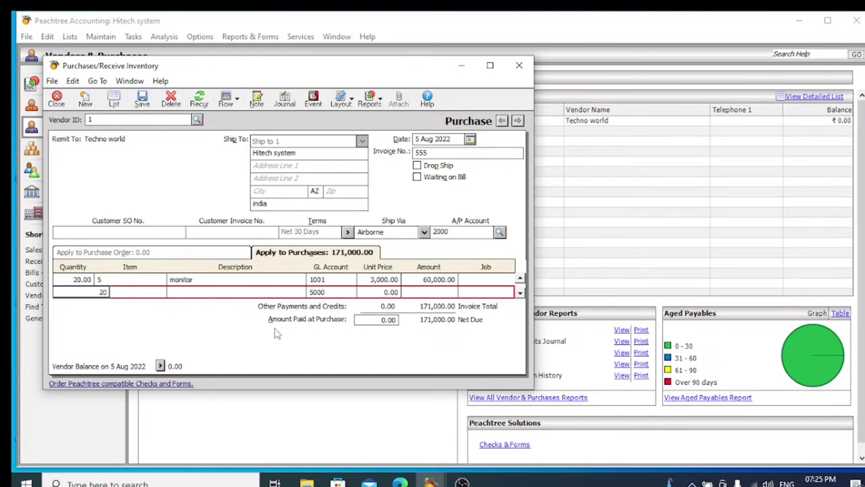
{"action": "key", "text": "Tab"}
{"action": "left_click", "coordinate": [161, 291]}
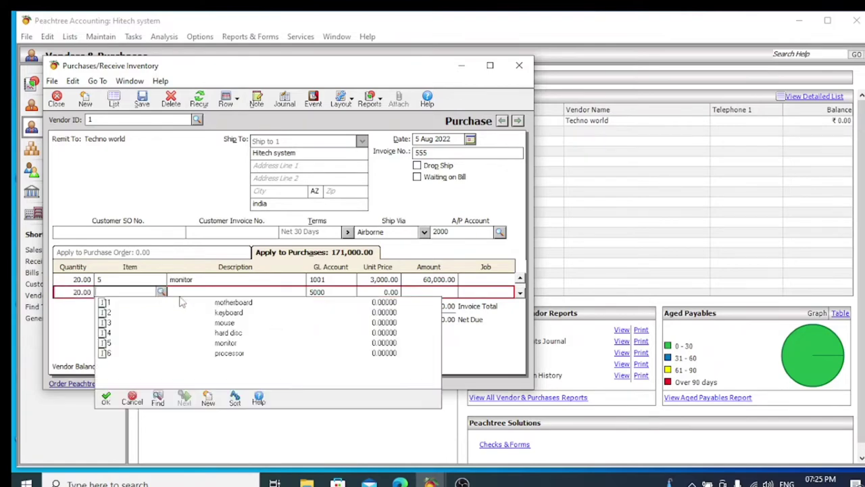
{"action": "double_click", "coordinate": [230, 354]}
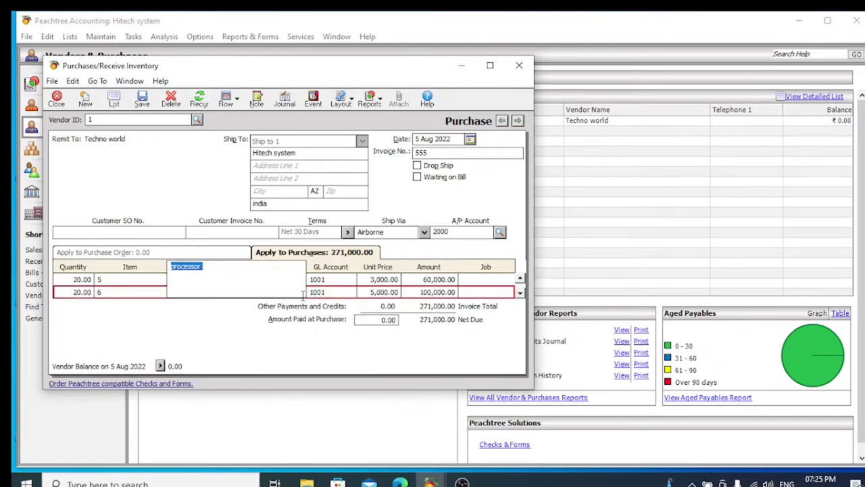
{"action": "left_click", "coordinate": [328, 295]}
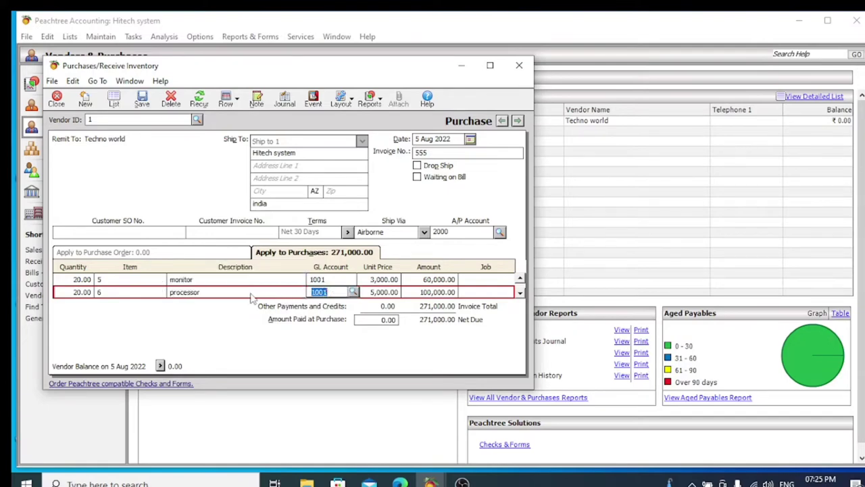
Review the items, quantities and amounts on all purchase lines from motherboard to processor
{"action": "left_click", "coordinate": [520, 279]}
{"action": "left_click", "coordinate": [520, 280]}
{"action": "left_click", "coordinate": [520, 279]}
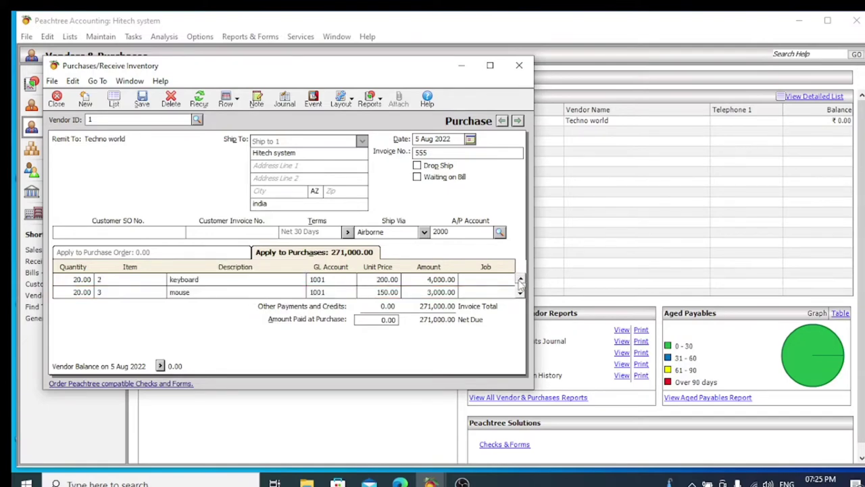
{"action": "left_click", "coordinate": [520, 279]}
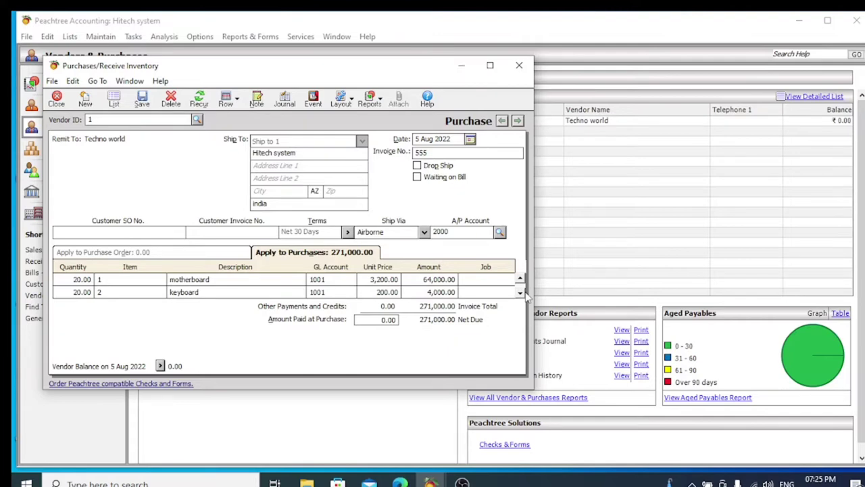
{"action": "left_click", "coordinate": [520, 293]}
{"action": "left_click", "coordinate": [521, 294]}
{"action": "left_click", "coordinate": [521, 294]}
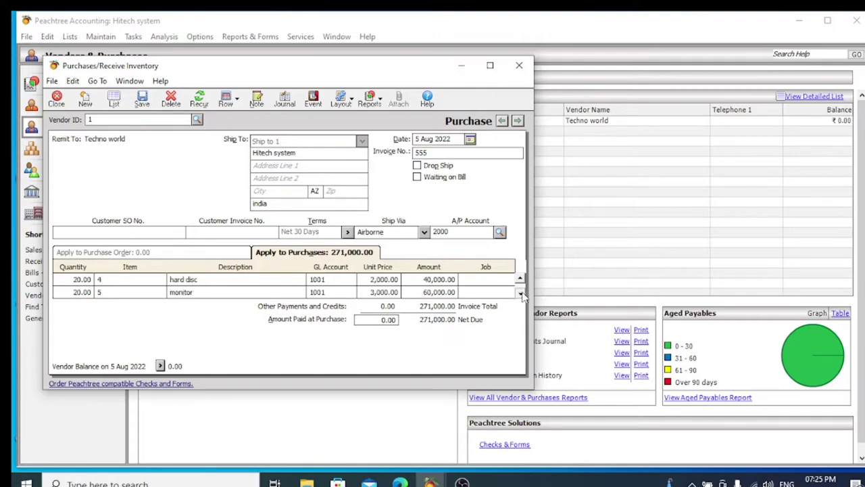
{"action": "left_click", "coordinate": [521, 294]}
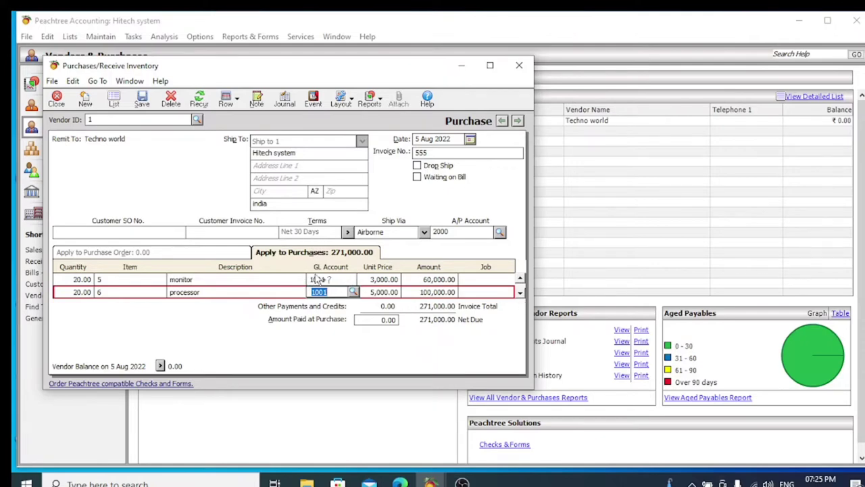
Save the purchase bill, accepting that it falls outside the current period, and close the purchase window
{"action": "left_click", "coordinate": [142, 102]}
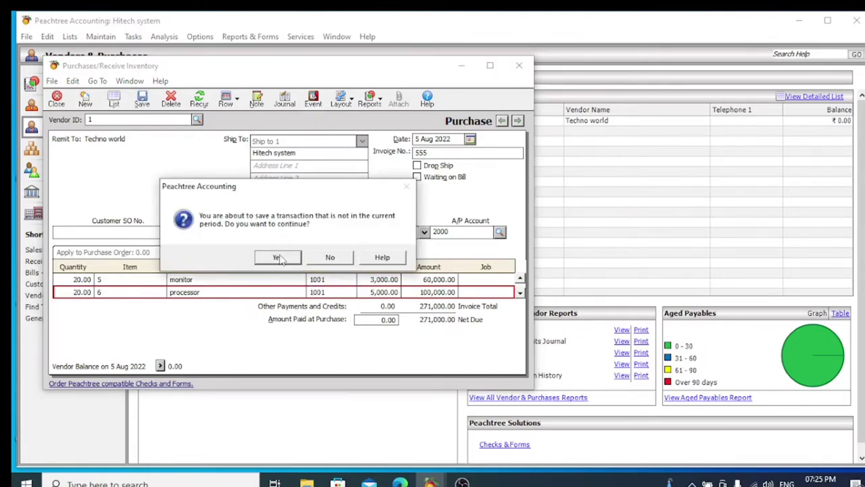
{"action": "left_click", "coordinate": [281, 259]}
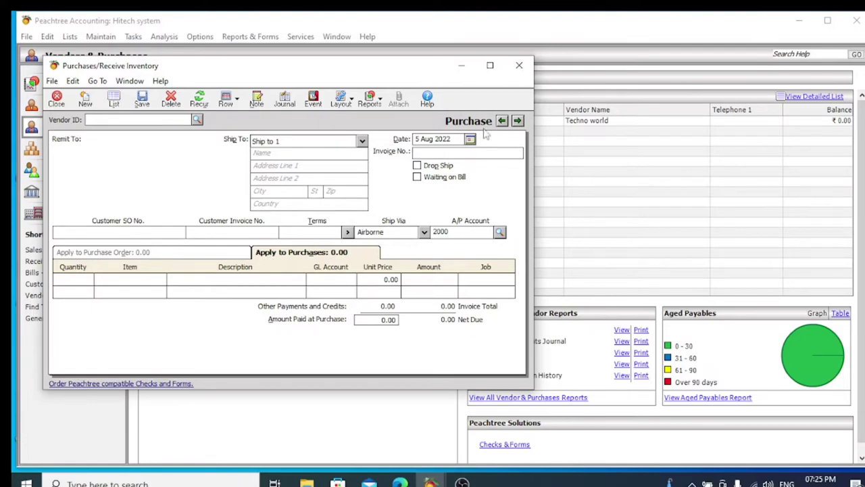
{"action": "left_click", "coordinate": [520, 65]}
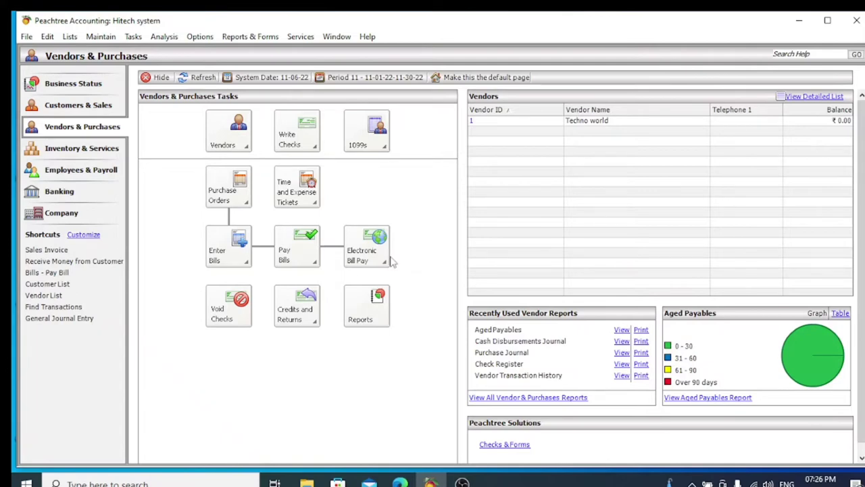
Start building a new assembly in Inventory & Services and create a new inventory item for it from the item lookup
{"action": "left_click", "coordinate": [89, 156]}
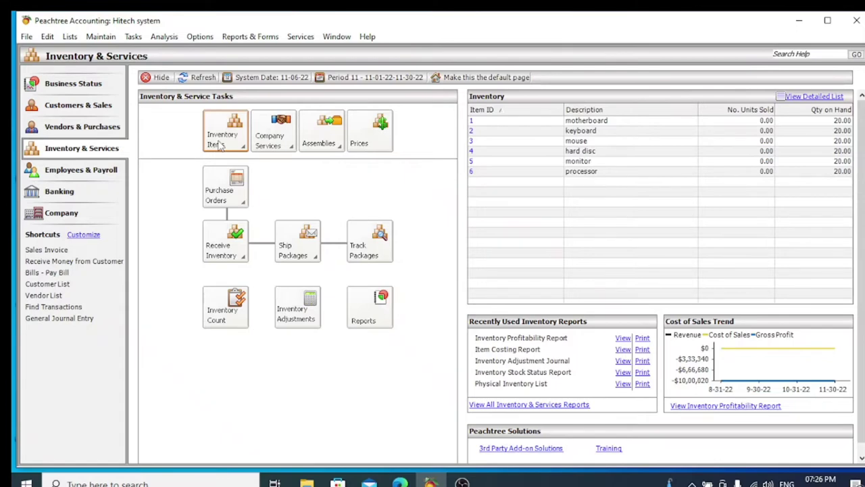
{"action": "left_click", "coordinate": [323, 142]}
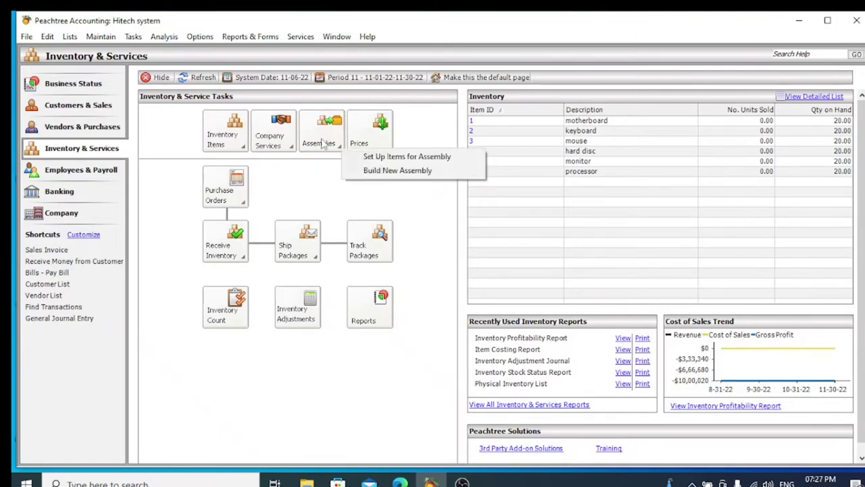
{"action": "left_click", "coordinate": [406, 174]}
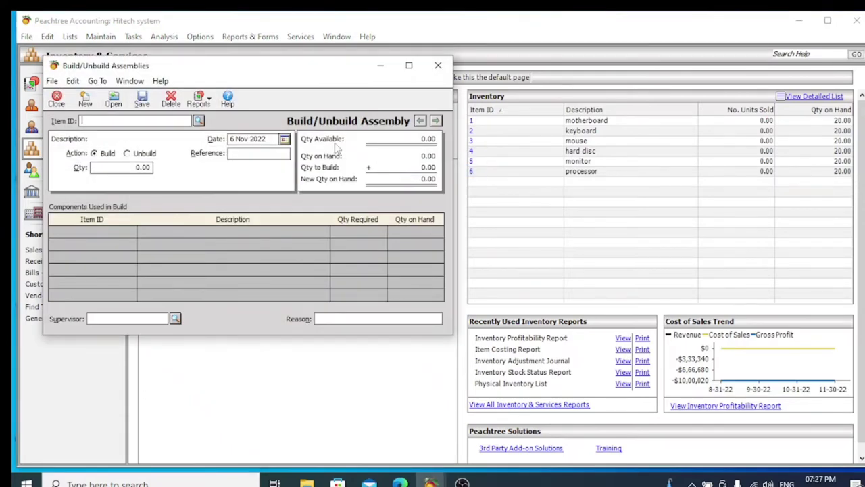
{"action": "left_click_drag", "start_coordinate": [280, 74], "coordinate": [322, 66]}
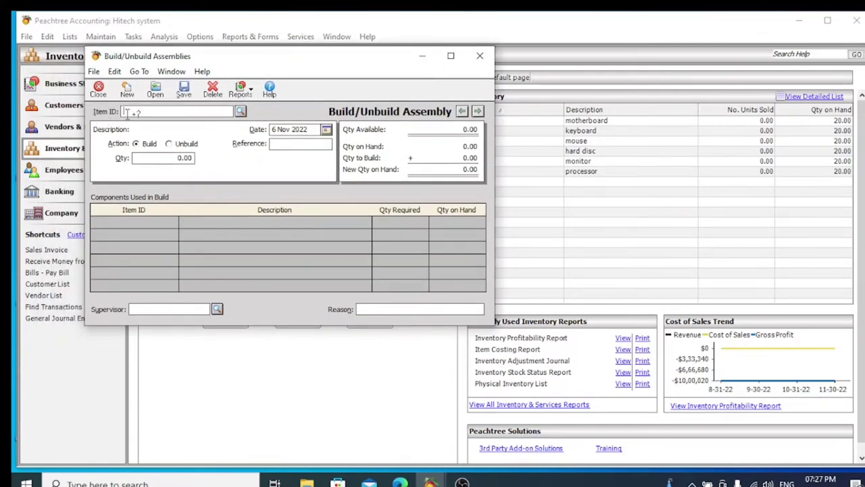
{"action": "left_click", "coordinate": [241, 111]}
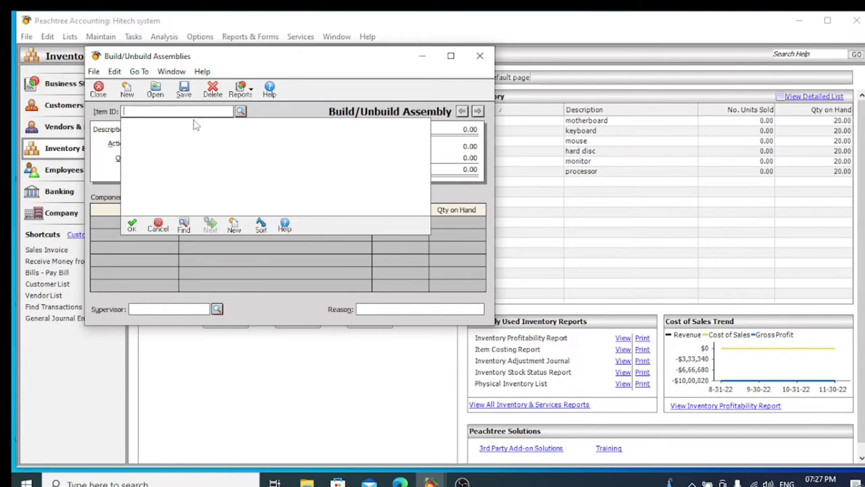
{"action": "left_click", "coordinate": [234, 225]}
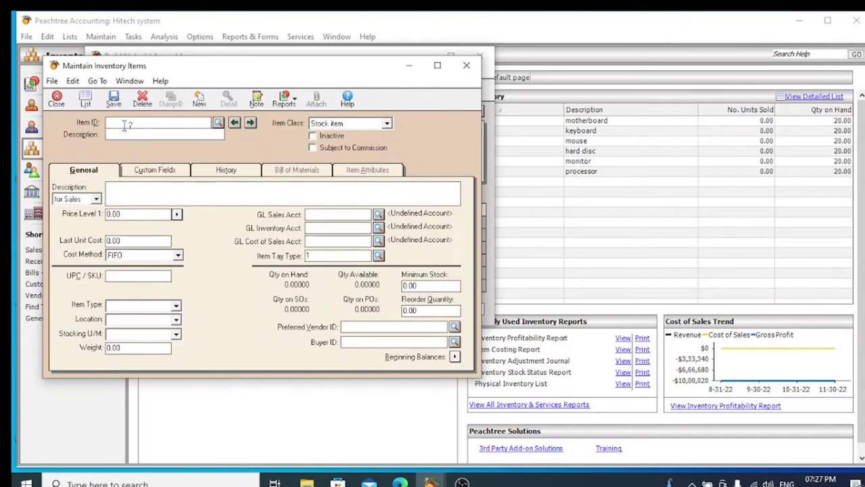
Give the new item the ID 55 and the description Computer, and set its item class to Assembly
{"action": "type", "text": "55"}
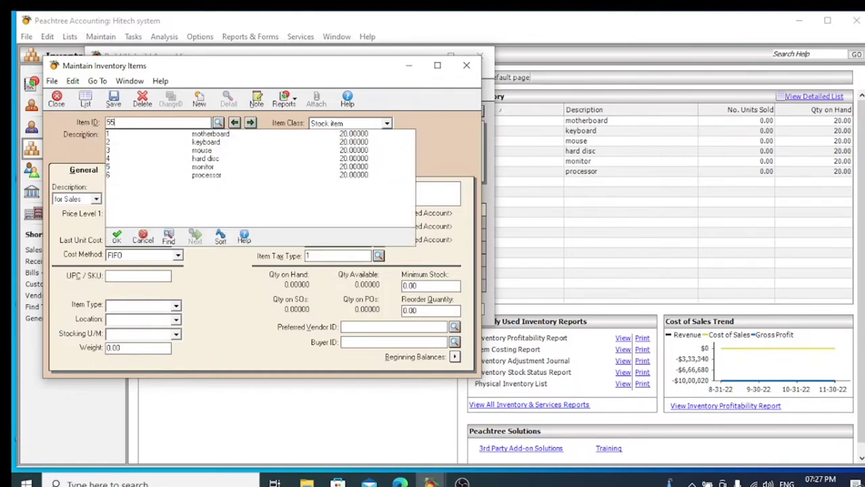
{"action": "left_click", "coordinate": [143, 238]}
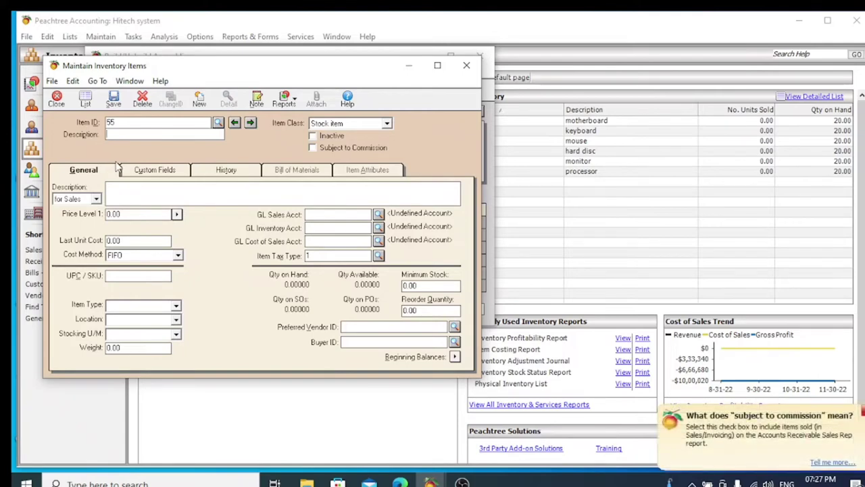
{"action": "type", "text": "Computer"}
{"action": "left_click", "coordinate": [387, 124]}
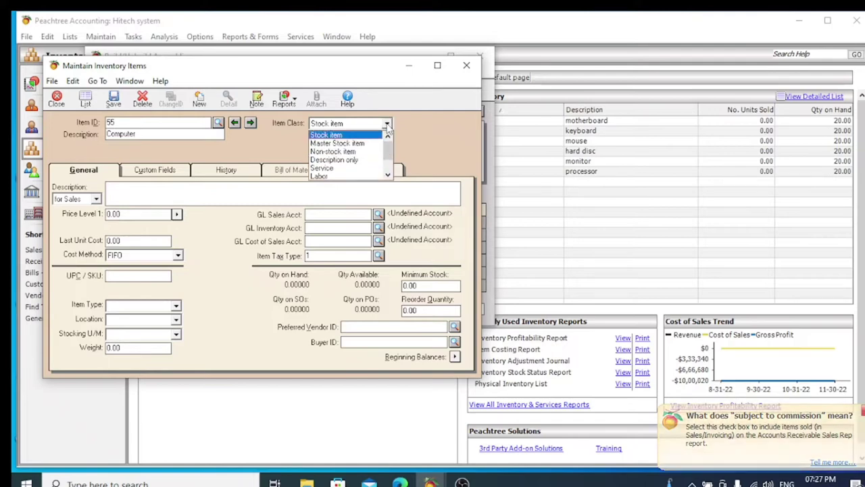
{"action": "left_click", "coordinate": [387, 175]}
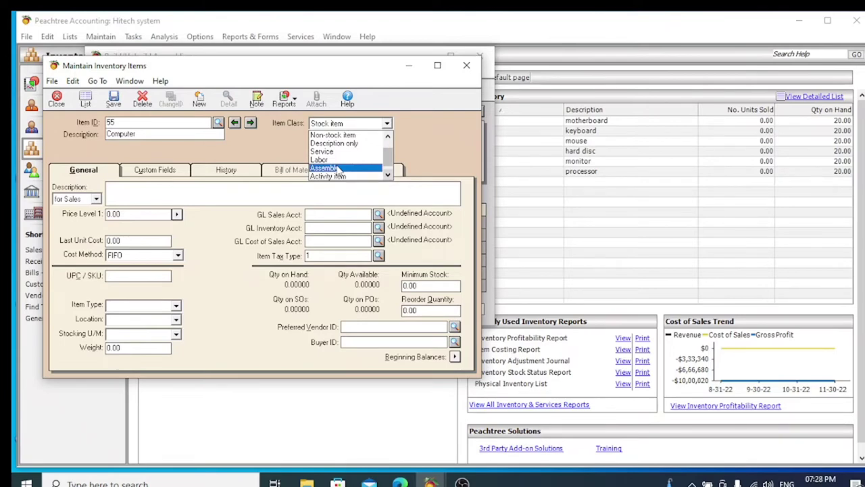
{"action": "left_click", "coordinate": [338, 168]}
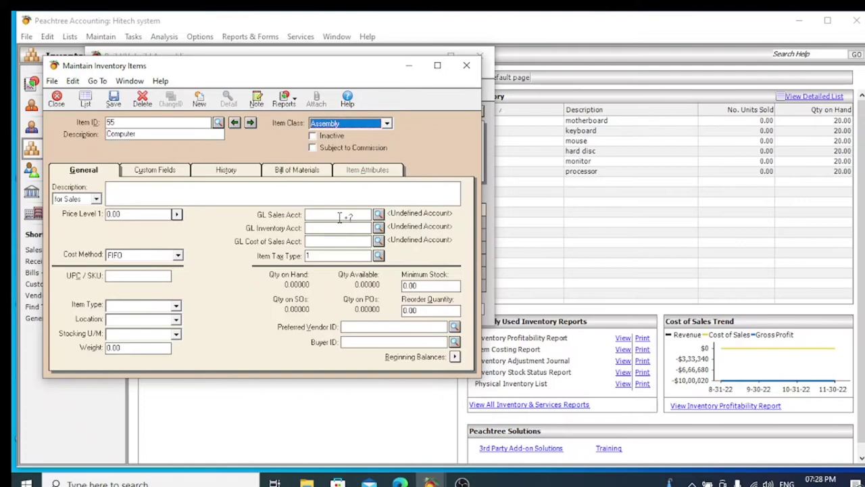
Assign the Computer item GL accounts 4000 sale for sales, 1001 Inventory for inventory and 5000 purchase for cost of sales
{"action": "left_click", "coordinate": [379, 214]}
{"action": "left_click", "coordinate": [382, 275]}
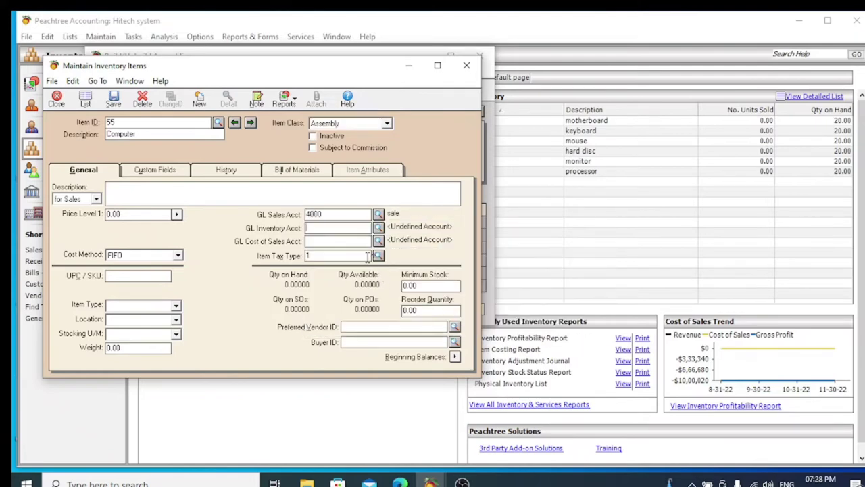
{"action": "left_click", "coordinate": [379, 228]}
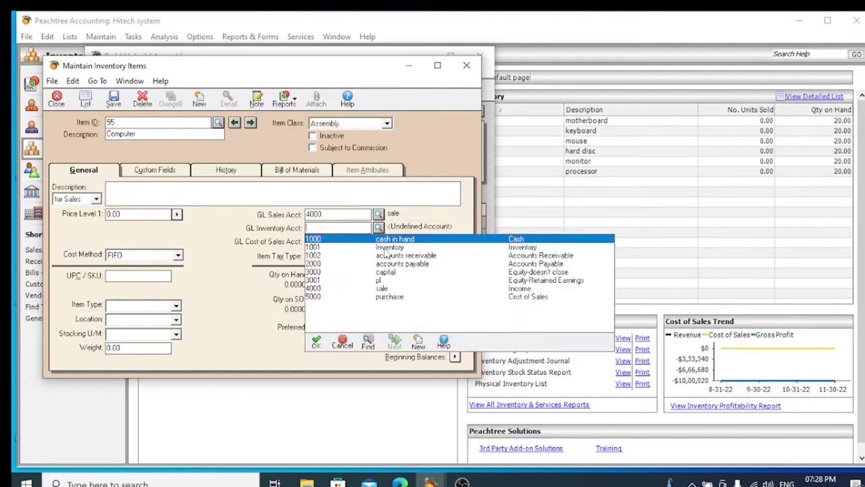
{"action": "left_click", "coordinate": [389, 247]}
{"action": "left_click", "coordinate": [378, 242]}
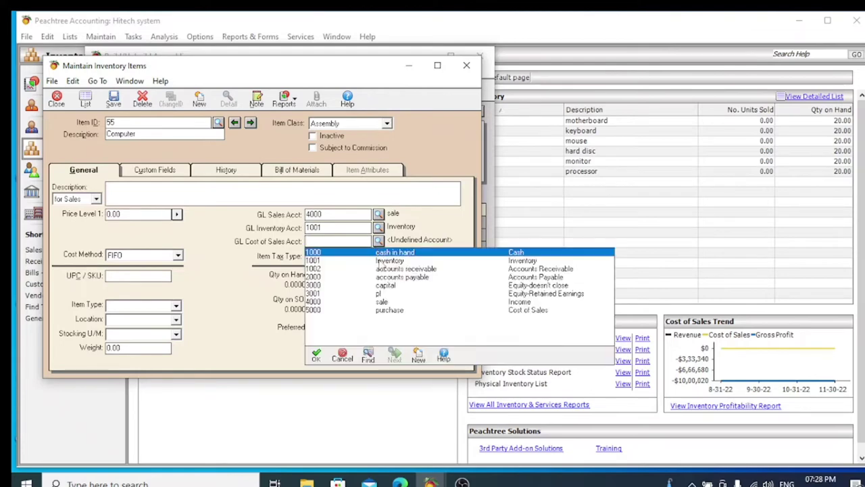
{"action": "left_click", "coordinate": [385, 309]}
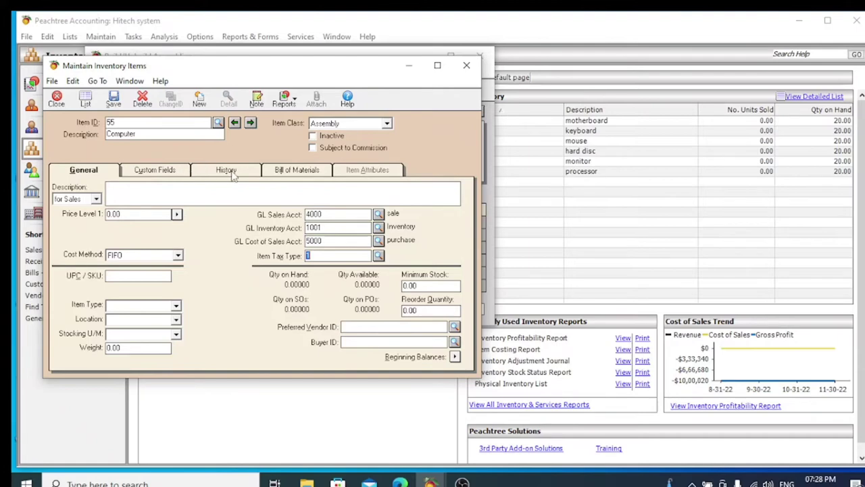
Add the motherboard as the first component in the Computer's bill of materials with a needed quantity of 1
{"action": "left_click", "coordinate": [298, 171]}
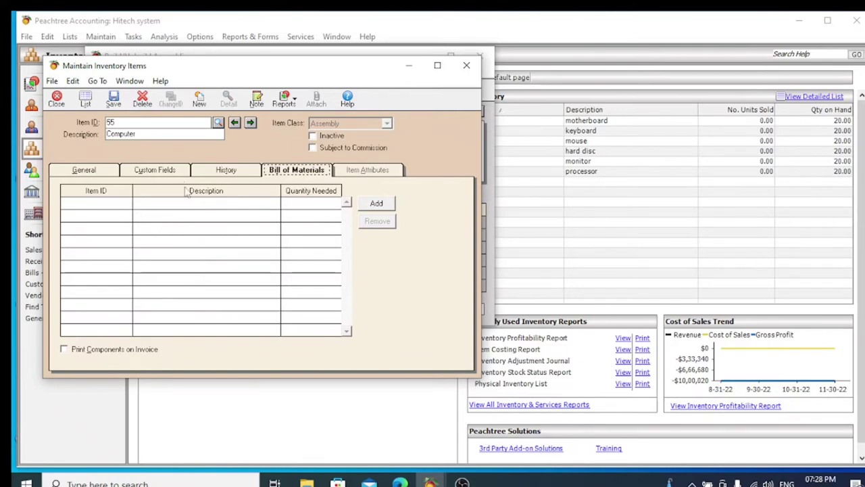
{"action": "left_click", "coordinate": [112, 207]}
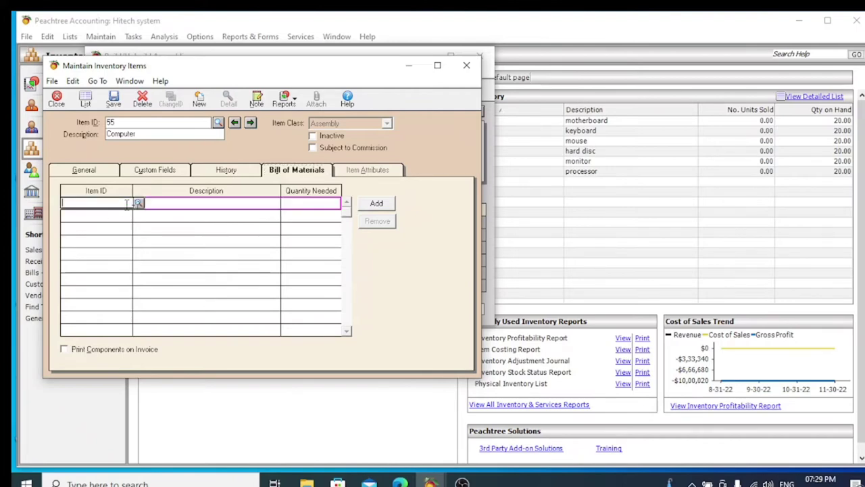
{"action": "left_click", "coordinate": [138, 204]}
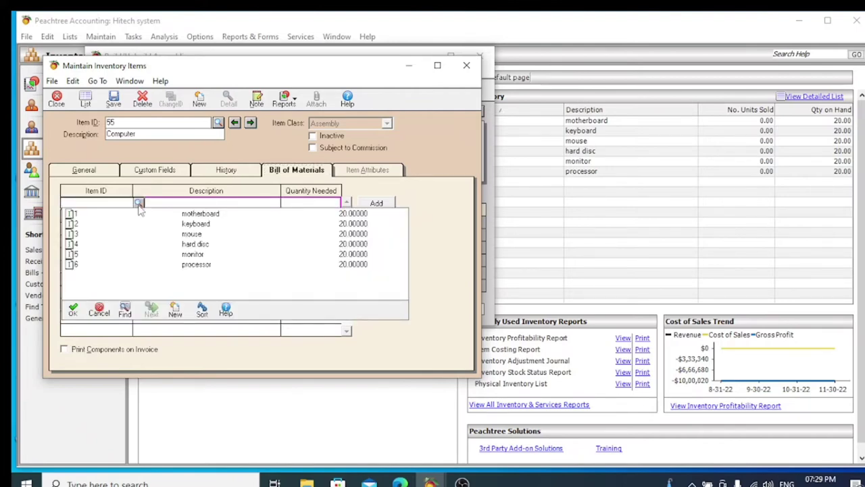
{"action": "double_click", "coordinate": [196, 214]}
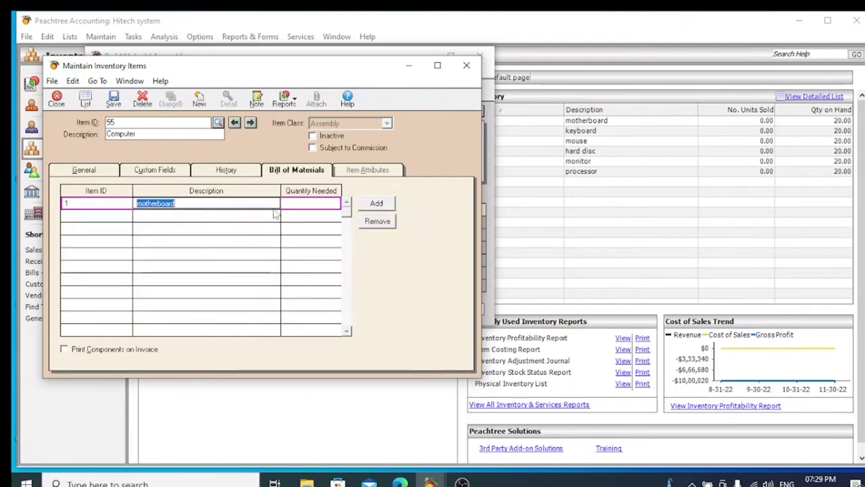
{"action": "left_click", "coordinate": [299, 202]}
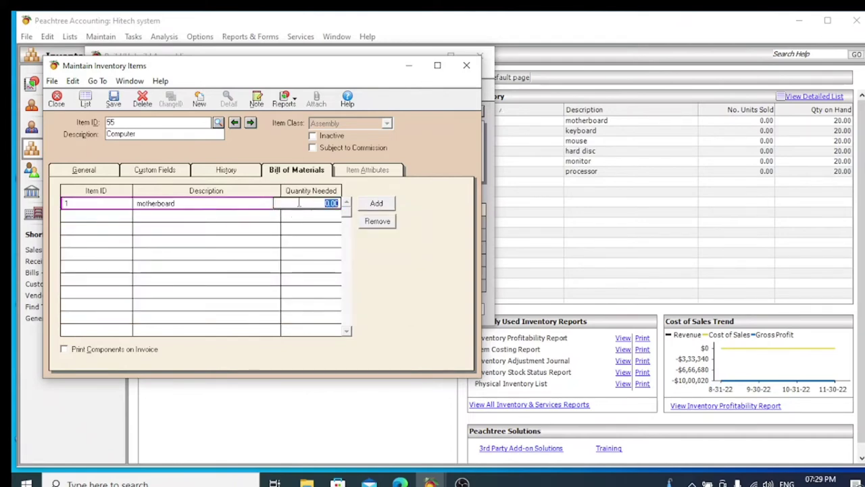
{"action": "type", "text": "1"}
Add the keyboard as the second bill of materials component with a needed quantity of 1
{"action": "left_click", "coordinate": [114, 216]}
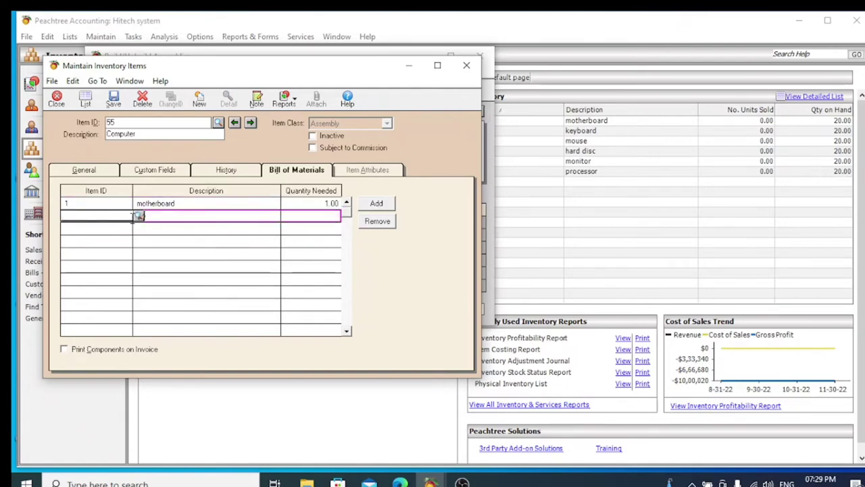
{"action": "left_click", "coordinate": [138, 215]}
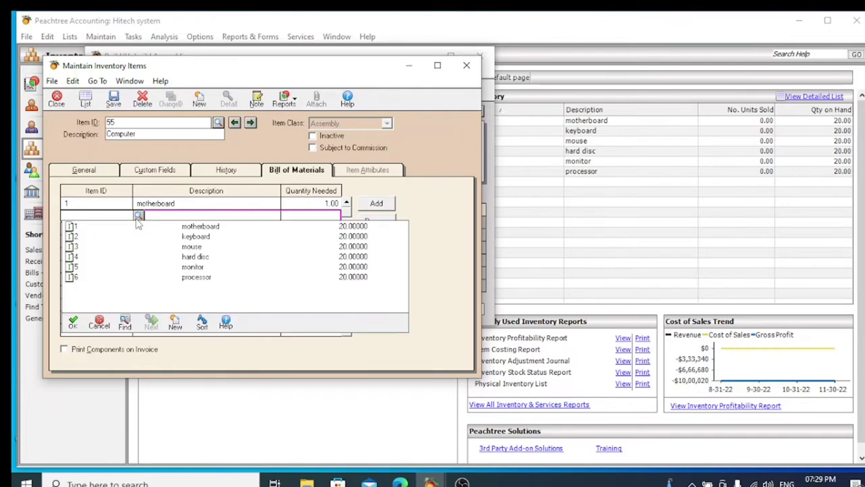
{"action": "double_click", "coordinate": [190, 237]}
{"action": "left_click", "coordinate": [327, 218]}
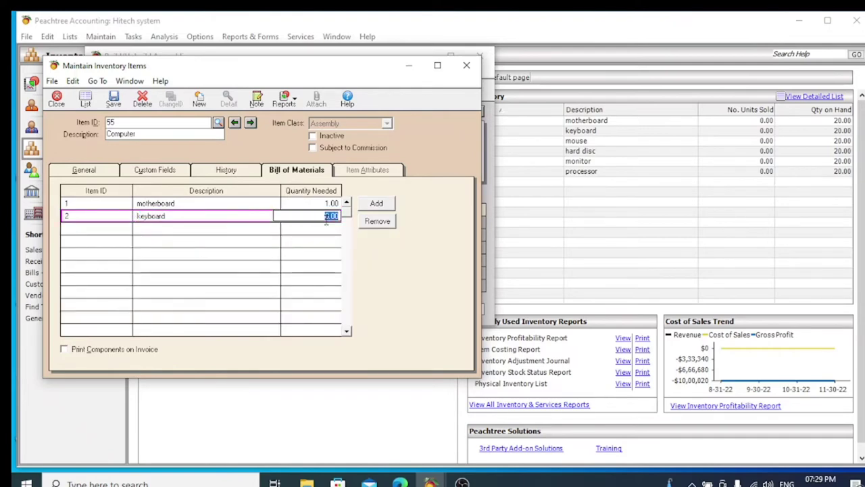
{"action": "type", "text": "1"}
Add the mouse as the third bill of materials component with a needed quantity of 1
{"action": "left_click", "coordinate": [138, 230]}
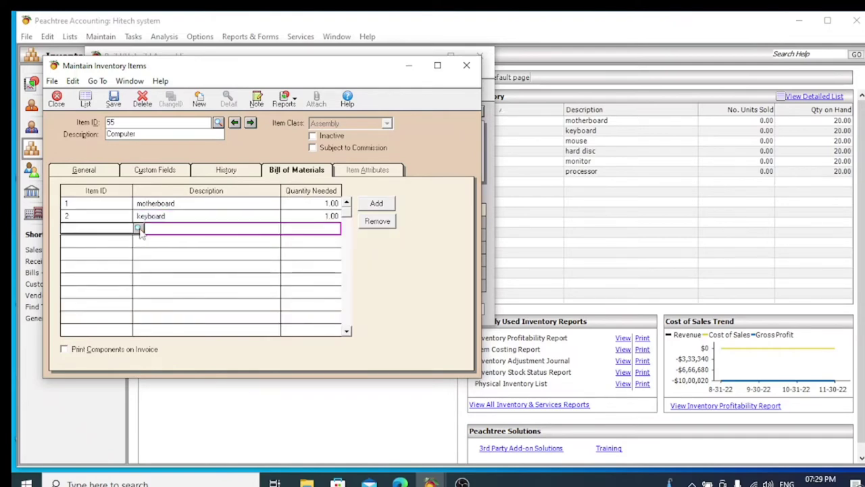
{"action": "left_click", "coordinate": [139, 230]}
{"action": "double_click", "coordinate": [194, 264]}
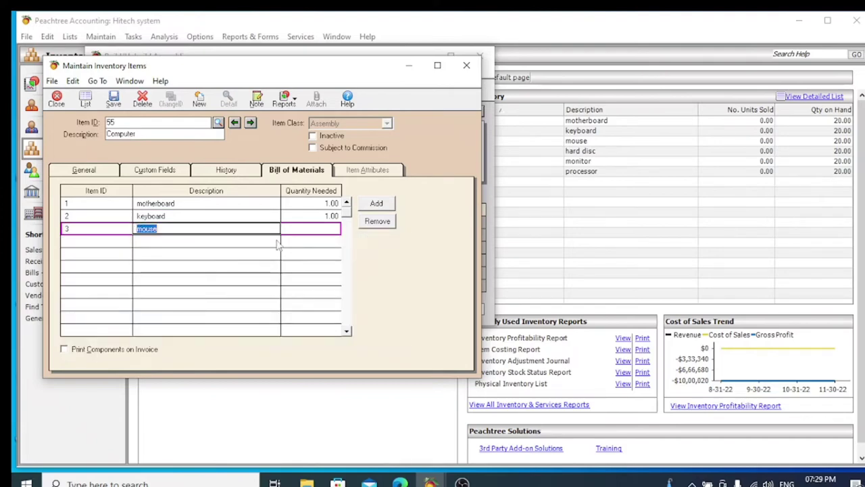
{"action": "left_click", "coordinate": [318, 231]}
{"action": "type", "text": "1"}
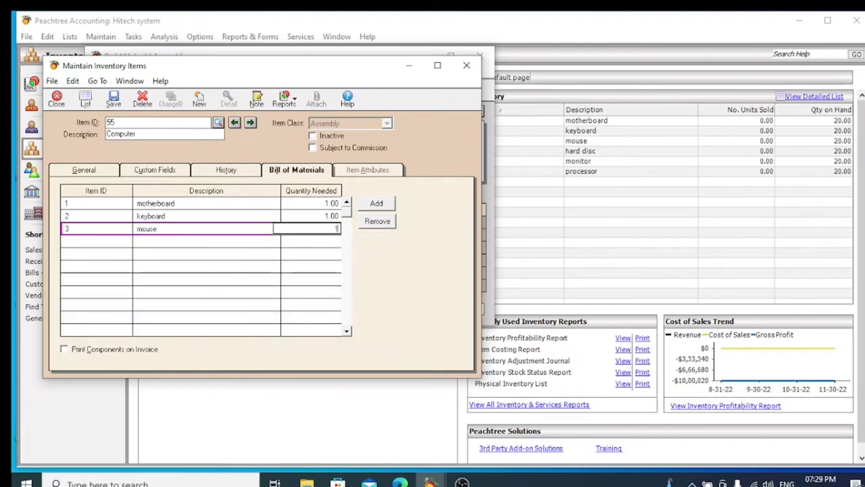
Add the hard disc as the fourth bill of materials component with a needed quantity of 1
{"action": "left_click", "coordinate": [116, 243]}
{"action": "left_click", "coordinate": [140, 242]}
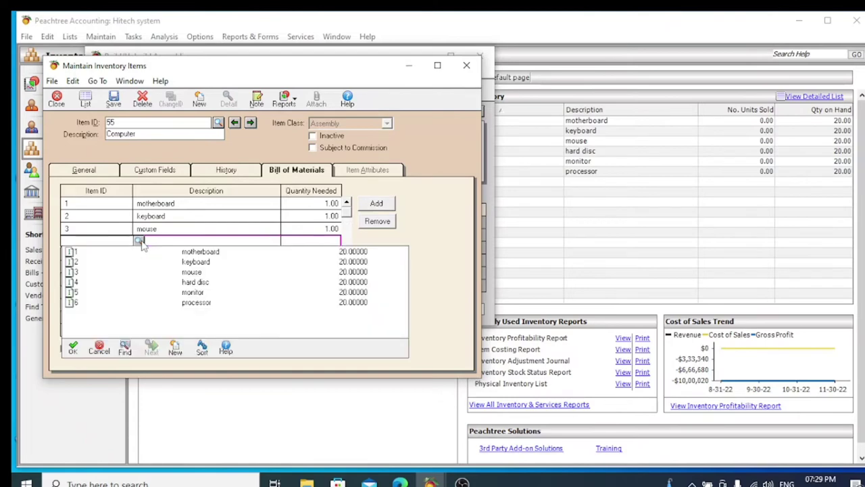
{"action": "double_click", "coordinate": [197, 281]}
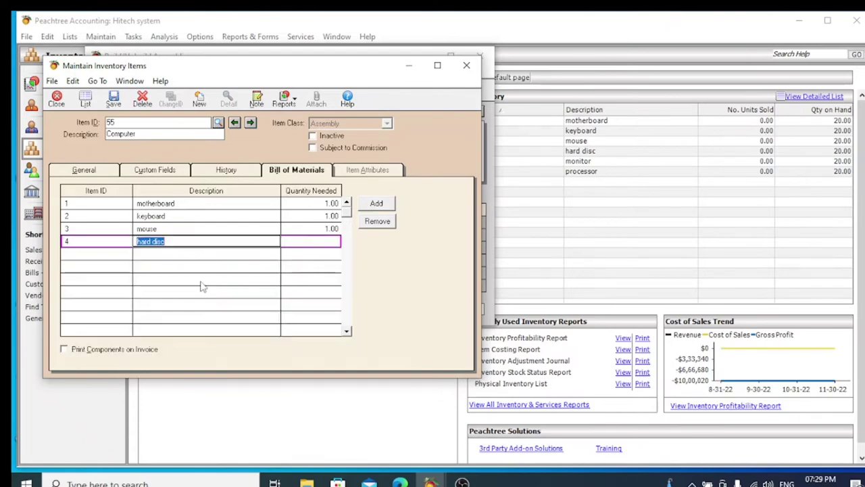
{"action": "left_click", "coordinate": [303, 241]}
{"action": "type", "text": "1"}
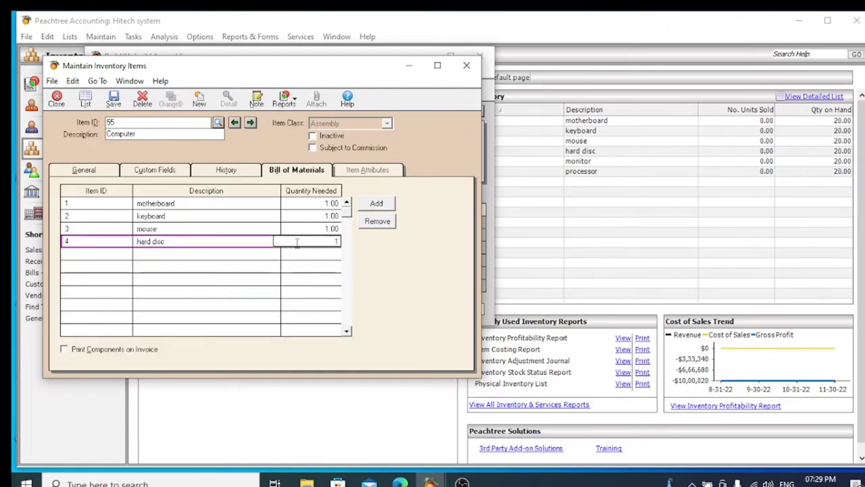
Add item 5, the monitor, as the fifth bill of materials component with a needed quantity of 1
{"action": "left_click", "coordinate": [67, 257]}
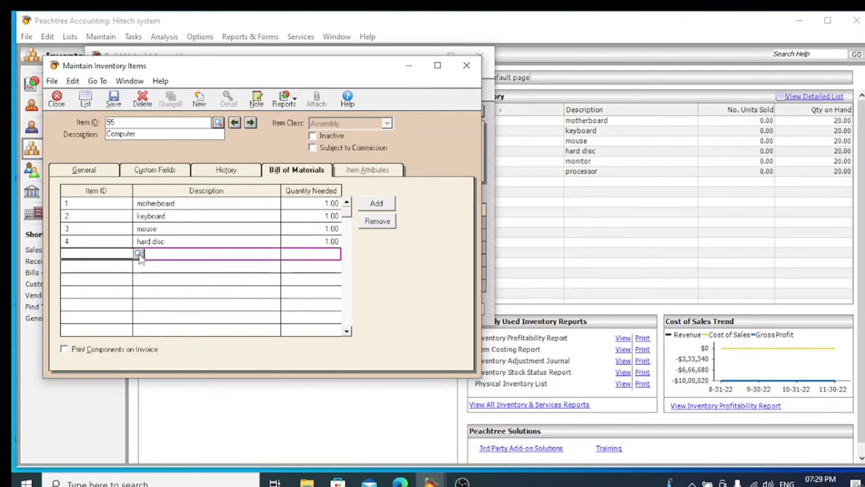
{"action": "type", "text": "5"}
{"action": "left_click", "coordinate": [197, 309]}
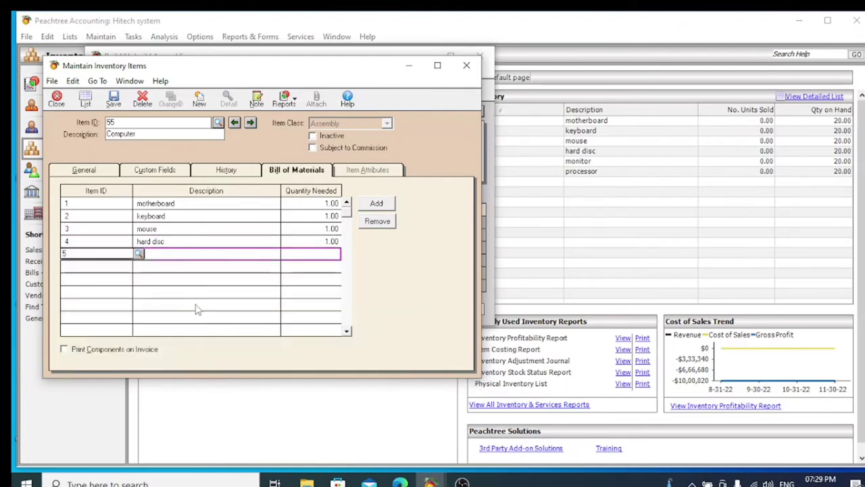
{"action": "left_click", "coordinate": [301, 255]}
{"action": "type", "text": "1"}
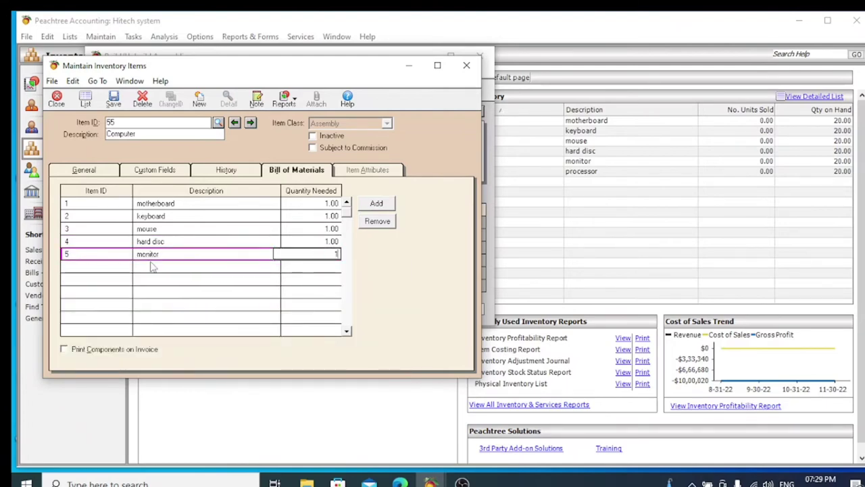
Add the processor as the sixth bill of materials component with a needed quantity of 1, and save the Computer item
{"action": "left_click", "coordinate": [128, 265]}
{"action": "left_click", "coordinate": [139, 266]}
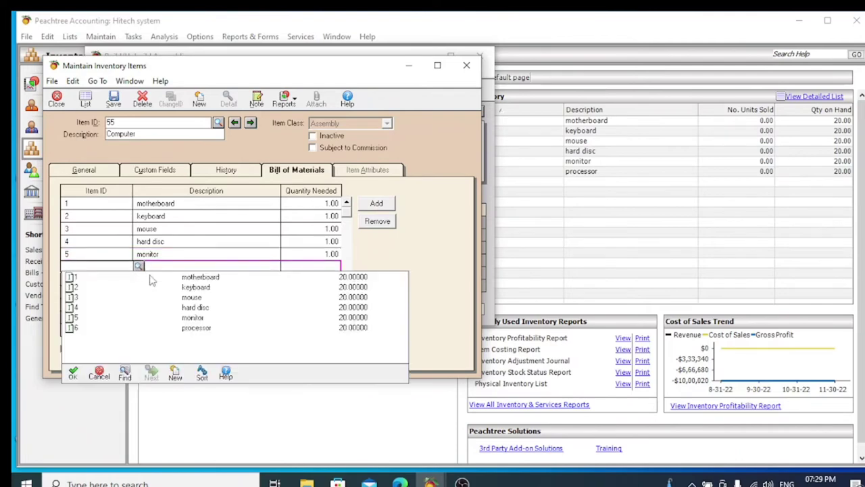
{"action": "left_click", "coordinate": [200, 328]}
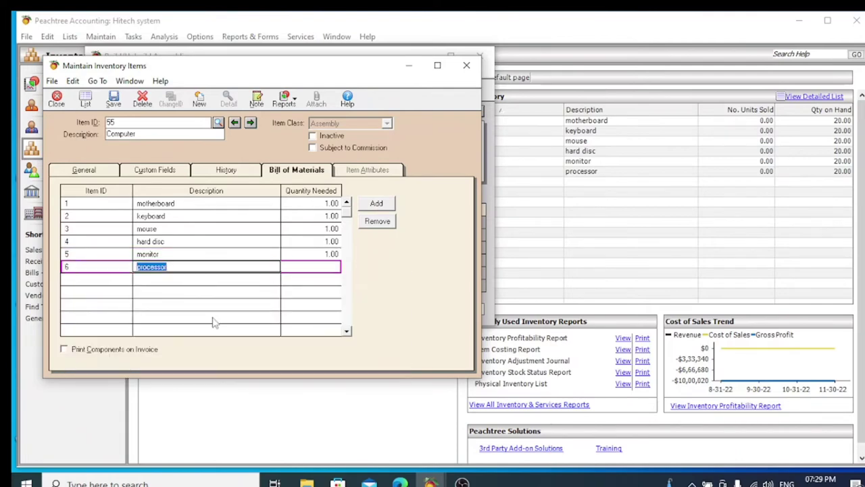
{"action": "left_click", "coordinate": [307, 265]}
{"action": "type", "text": "1"}
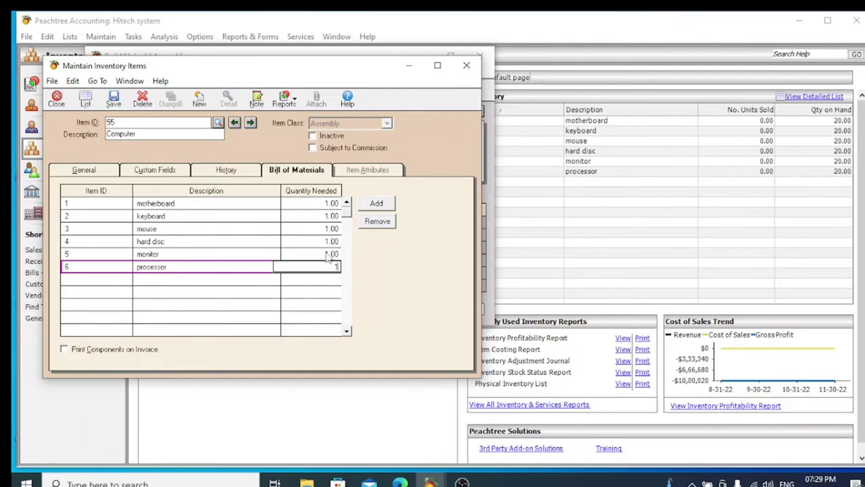
{"action": "key", "text": "Return"}
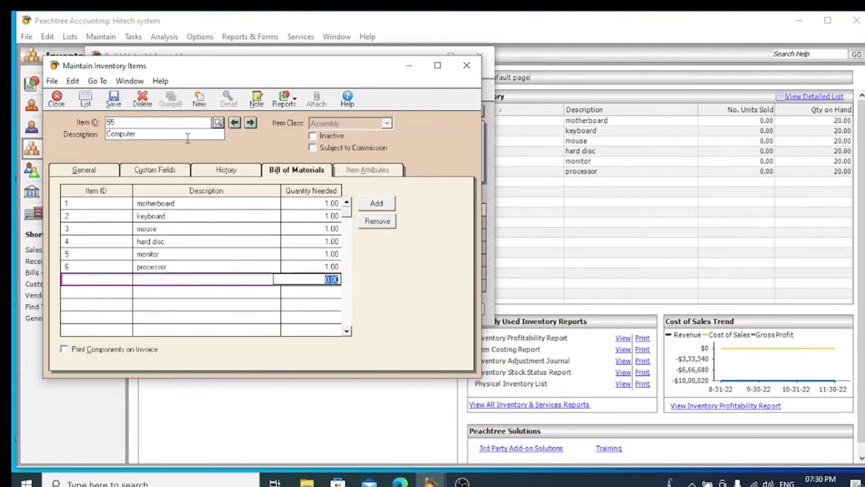
{"action": "left_click", "coordinate": [114, 99]}
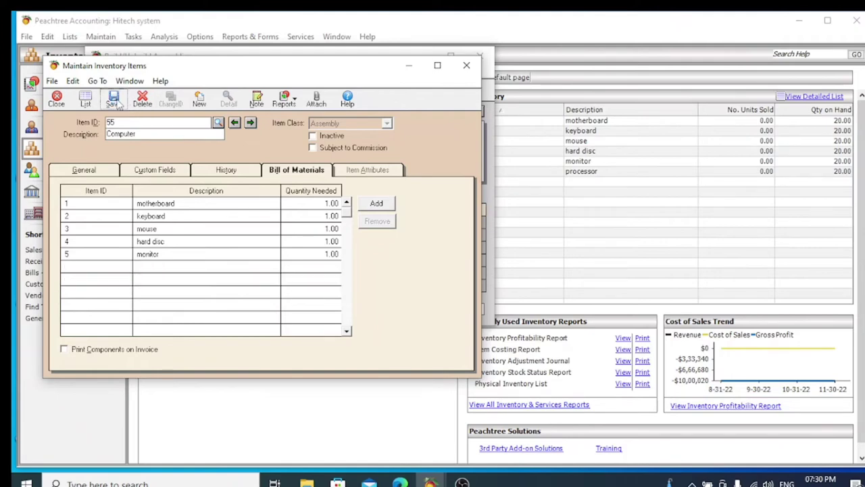
{"action": "left_click", "coordinate": [466, 66]}
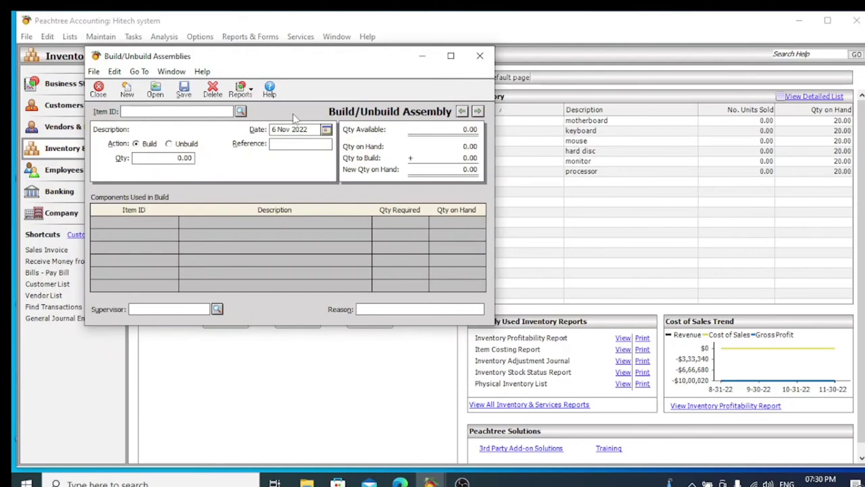
Select item 55, Computer, as the assembly to build and set the build date to 20 Aug 2022
{"action": "left_click", "coordinate": [241, 111]}
{"action": "double_click", "coordinate": [227, 128]}
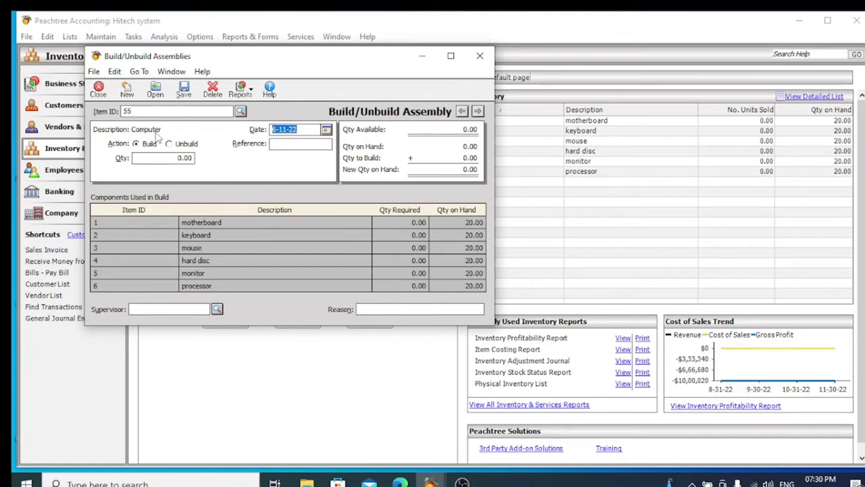
{"action": "left_click", "coordinate": [328, 131]}
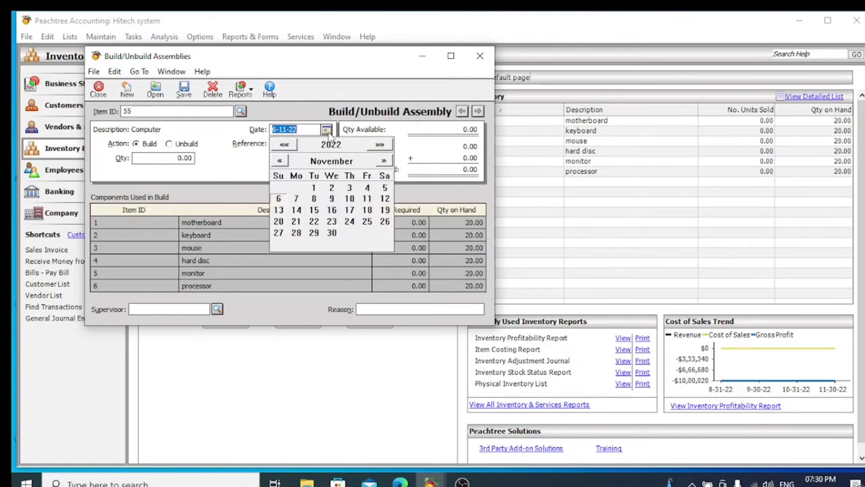
{"action": "left_click", "coordinate": [280, 162]}
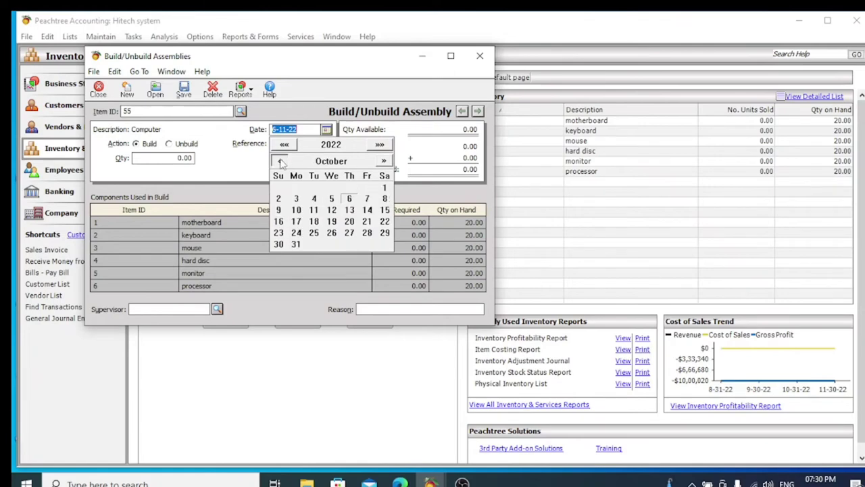
{"action": "left_click", "coordinate": [281, 162]}
{"action": "left_click", "coordinate": [280, 162]}
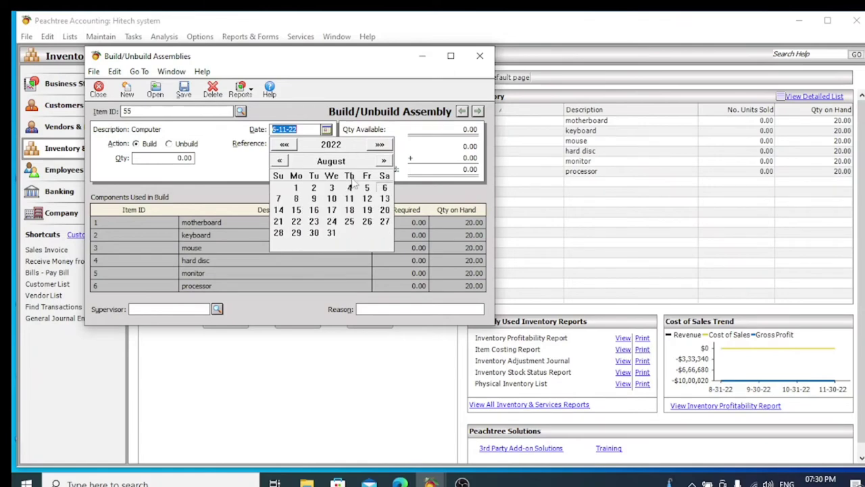
{"action": "left_click", "coordinate": [383, 211]}
{"action": "key", "text": "Tab"}
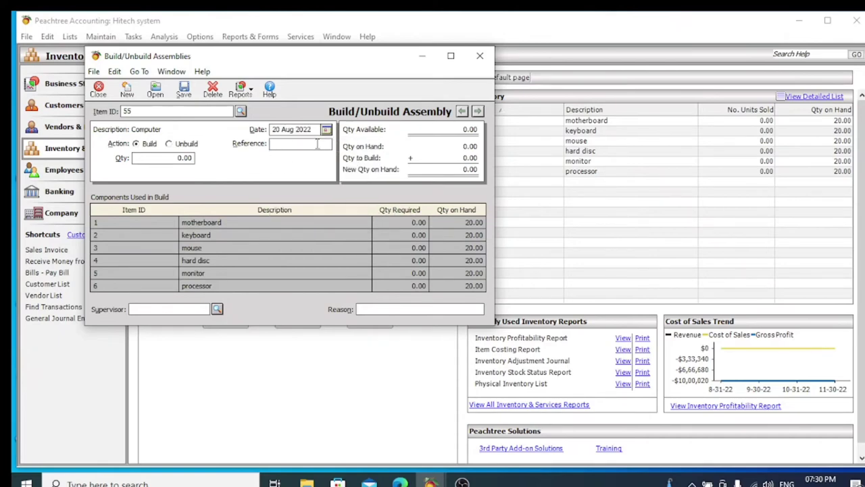
Fill in the build details with reference 768, quantity 15 and the reason "assembly"
{"action": "type", "text": "768"}
{"action": "left_click", "coordinate": [170, 158]}
{"action": "type", "text": "15"}
{"action": "left_click", "coordinate": [306, 145]}
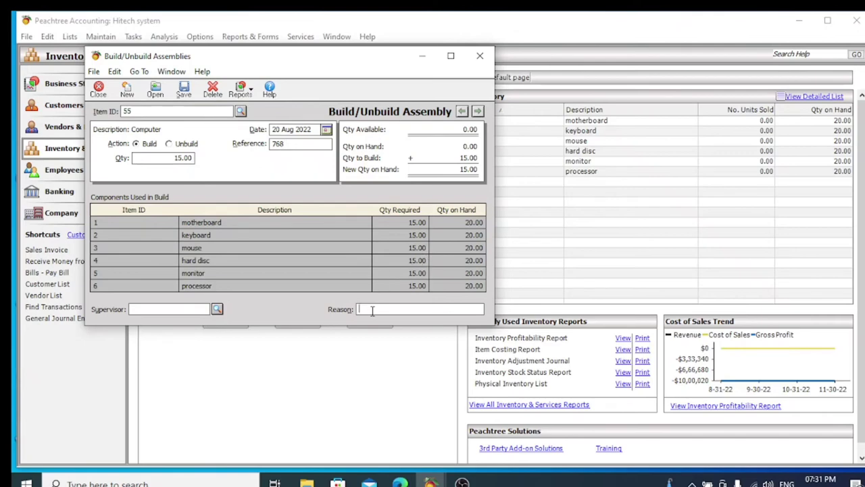
{"action": "type", "text": "assembly"}
{"action": "left_click", "coordinate": [217, 308]}
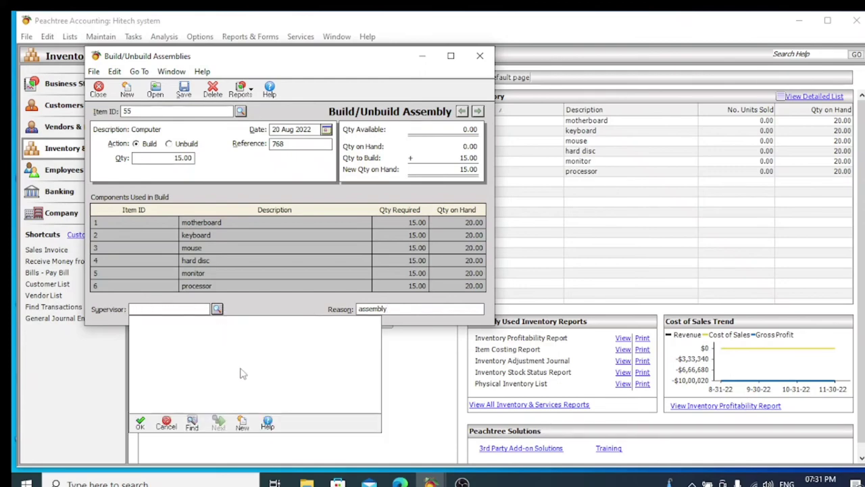
{"action": "left_click", "coordinate": [242, 424]}
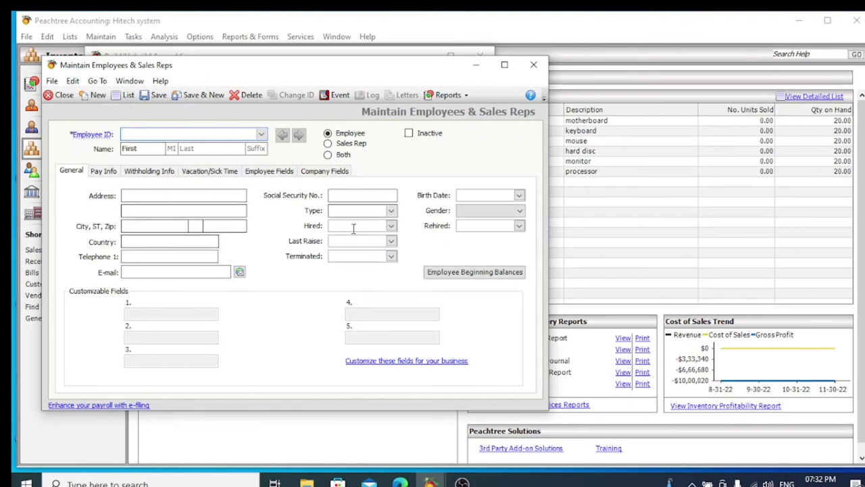
{"action": "left_click", "coordinate": [534, 66]}
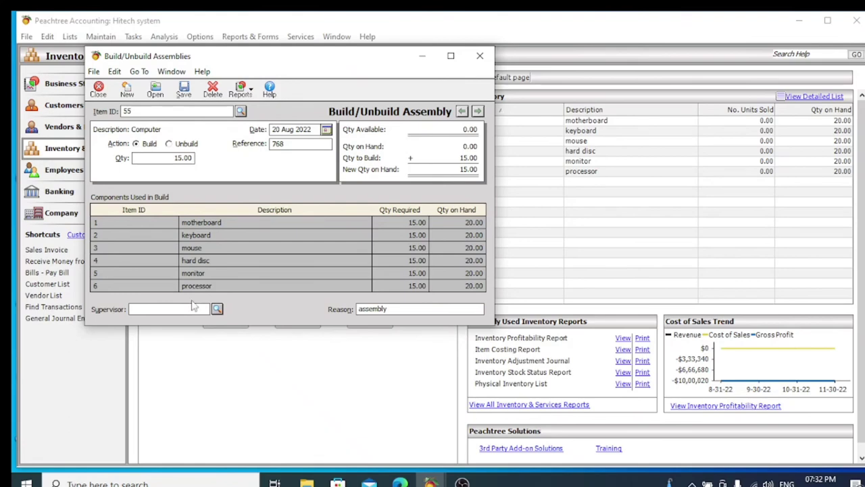
Save the Computer assembly build, accepting the date outside the current period, and close the Build/Unbuild Assemblies window
{"action": "left_click", "coordinate": [184, 90]}
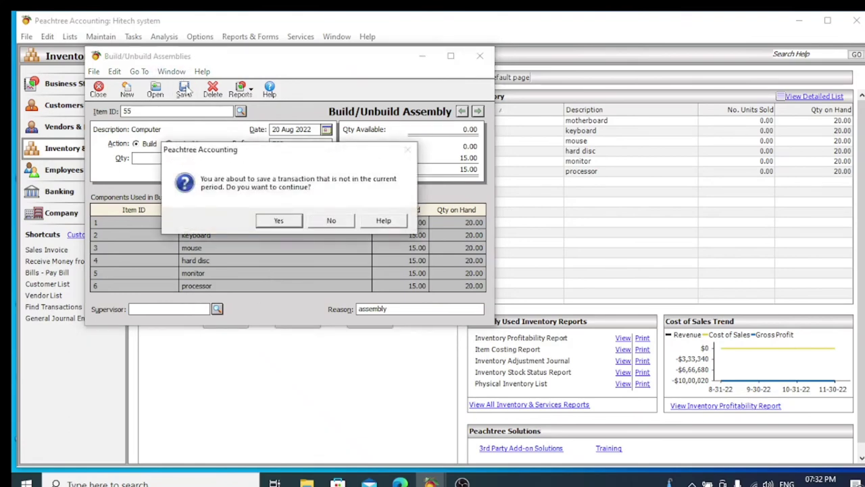
{"action": "left_click", "coordinate": [273, 220]}
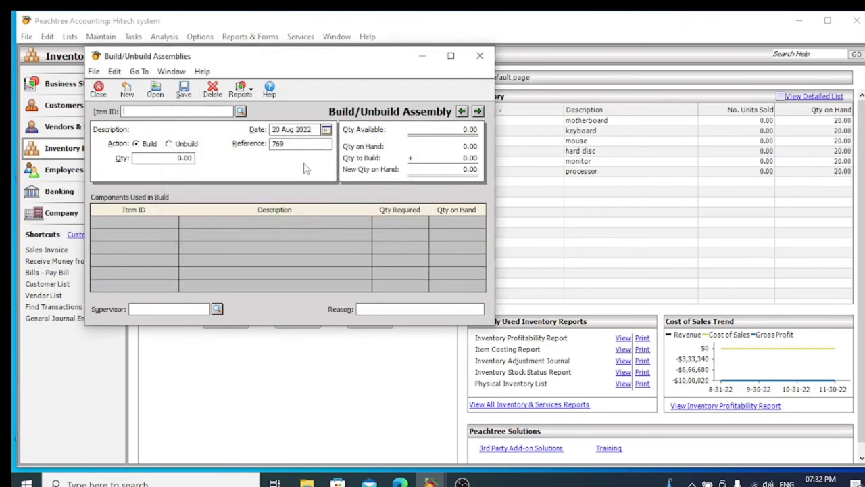
{"action": "left_click", "coordinate": [480, 57]}
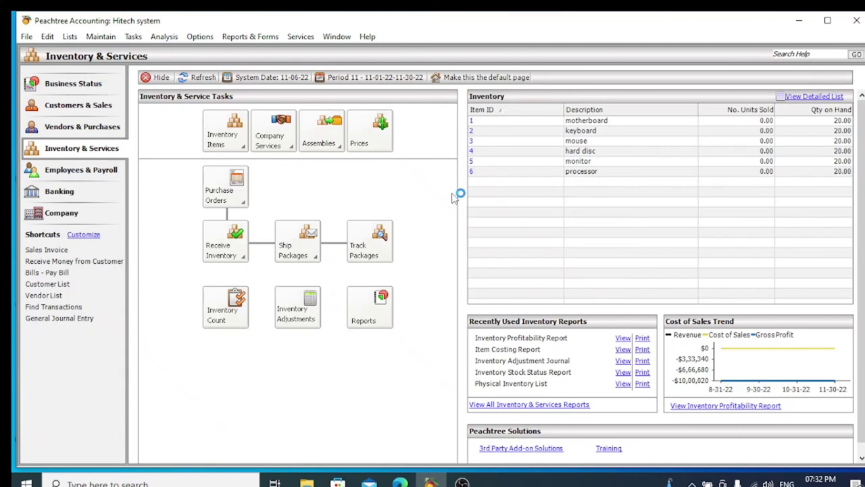
View the Assembly List inventory report to check the Computer's components and needed quantities, and close the report
{"action": "left_click", "coordinate": [254, 39]}
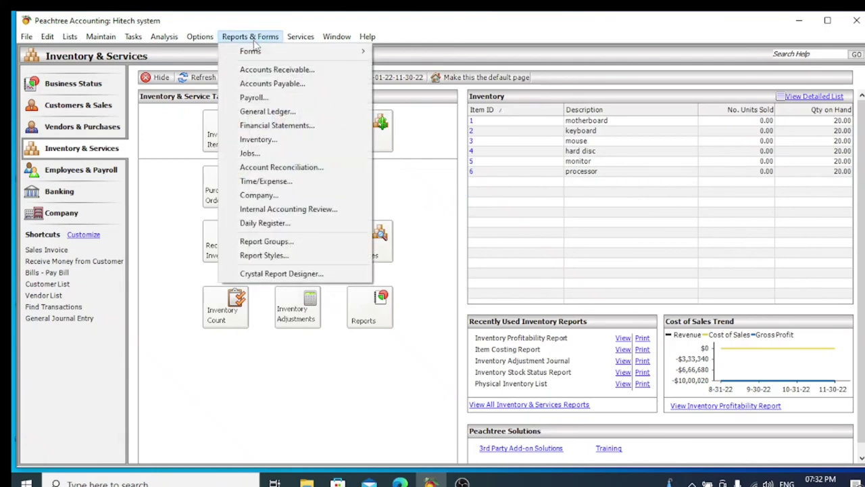
{"action": "left_click", "coordinate": [257, 142]}
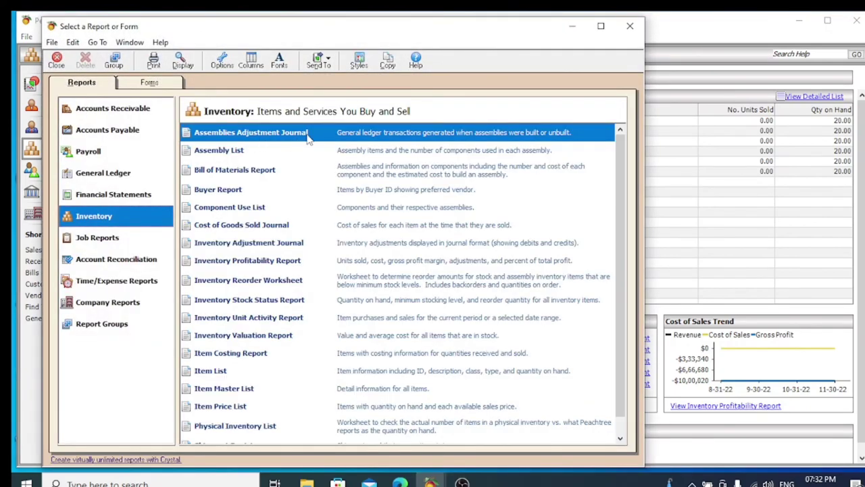
{"action": "left_click", "coordinate": [222, 154]}
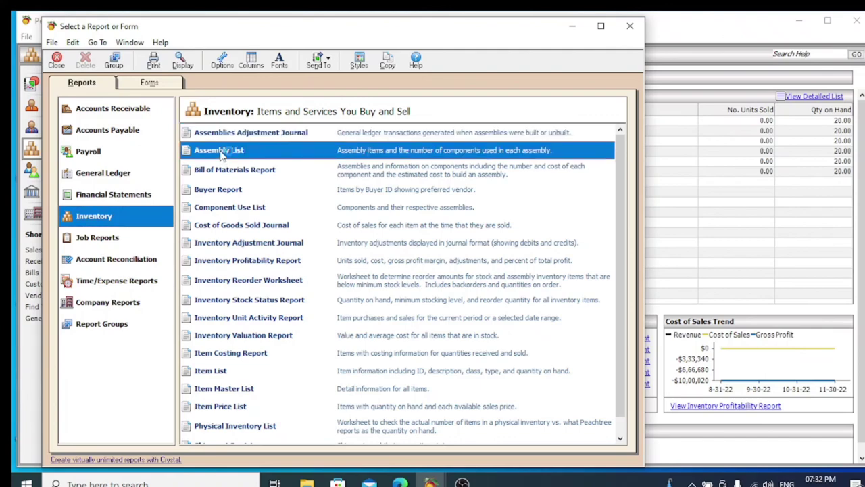
{"action": "double_click", "coordinate": [223, 154]}
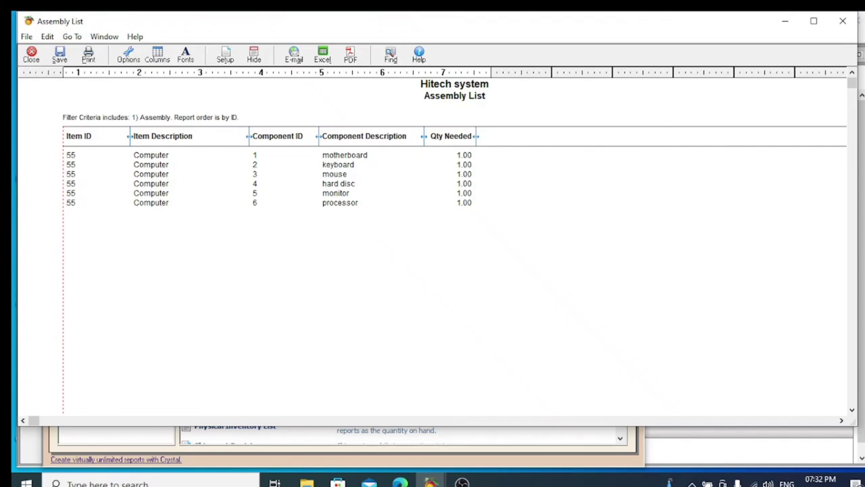
{"action": "left_click", "coordinate": [843, 21]}
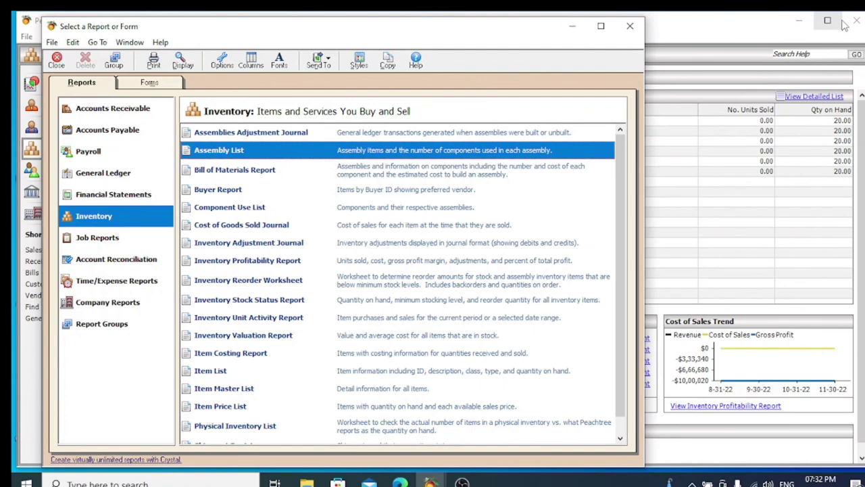
View the Bill of Materials Report to check quantities on hand and estimated costs, and close the report windows
{"action": "double_click", "coordinate": [256, 173]}
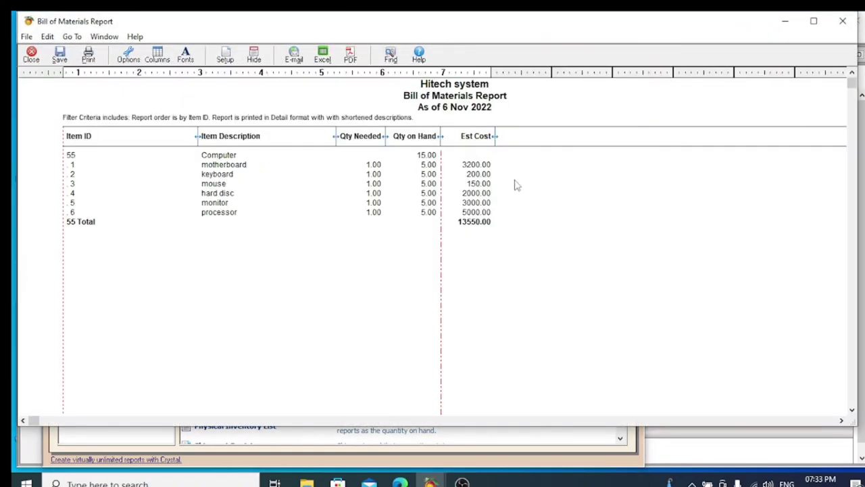
{"action": "left_click", "coordinate": [853, 27]}
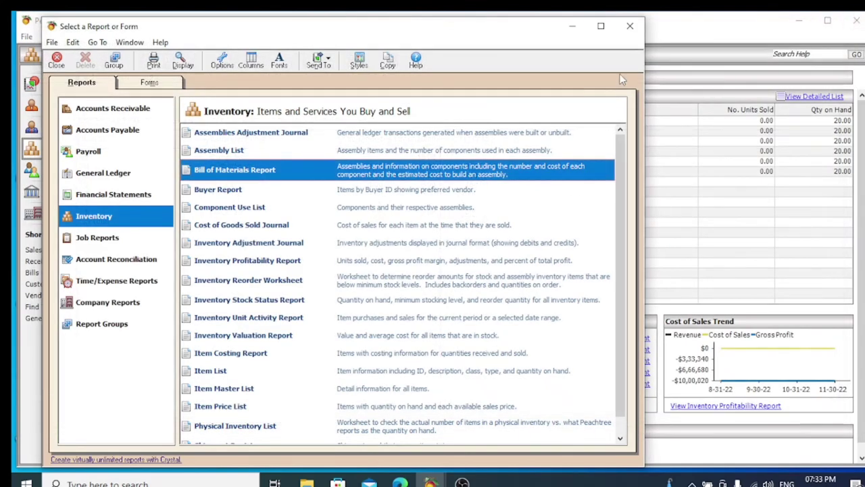
{"action": "left_click", "coordinate": [630, 25]}
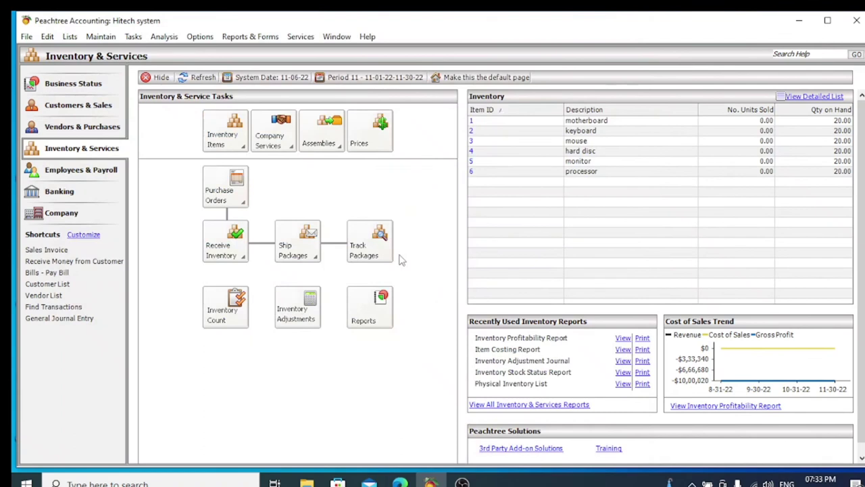